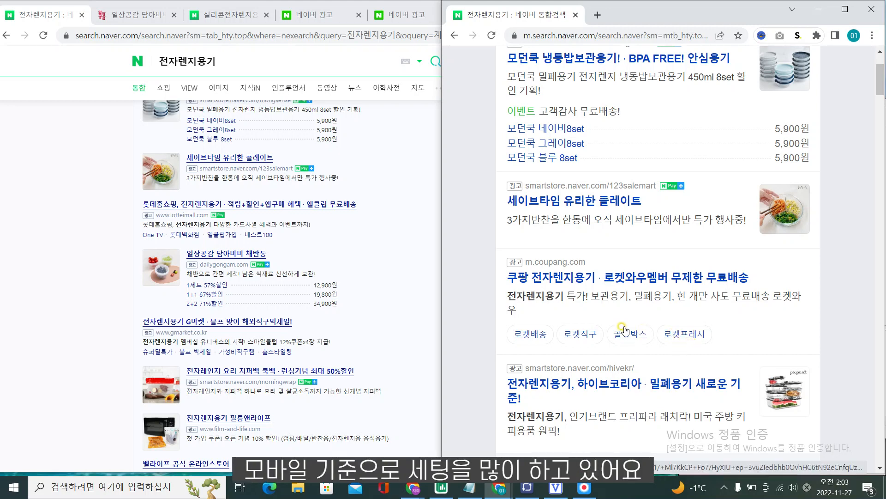
Switch to the Naver search ad site, enter the ad system and start creating a new ad.
{"action": "scroll", "coordinate": [276, 147], "scroll_direction": "up", "scroll_amount": 1}
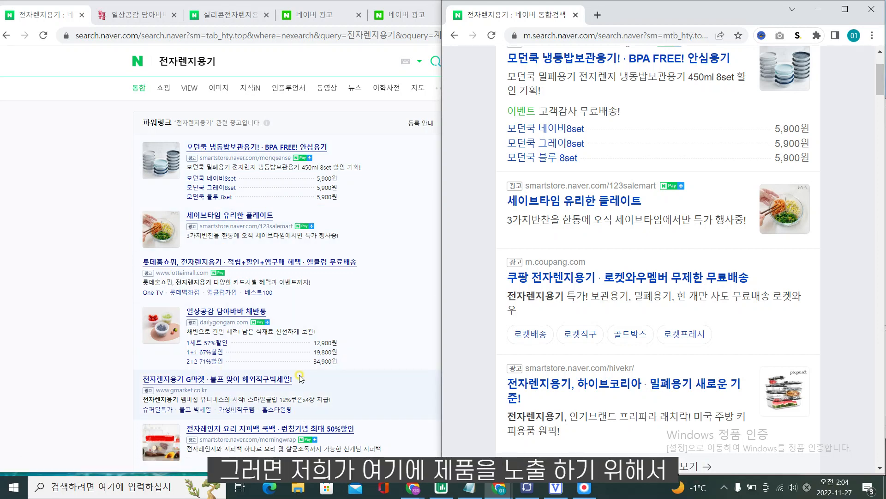
{"action": "mouse_move", "coordinate": [260, 324]}
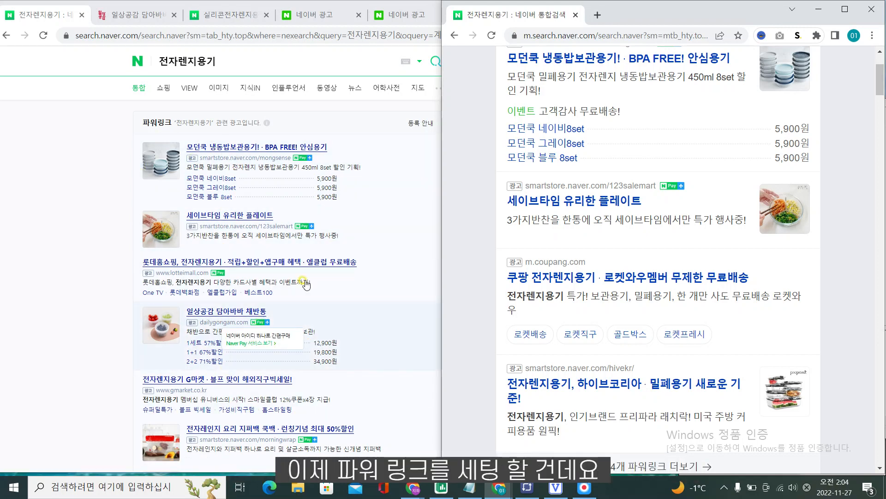
{"action": "left_click", "coordinate": [314, 15]}
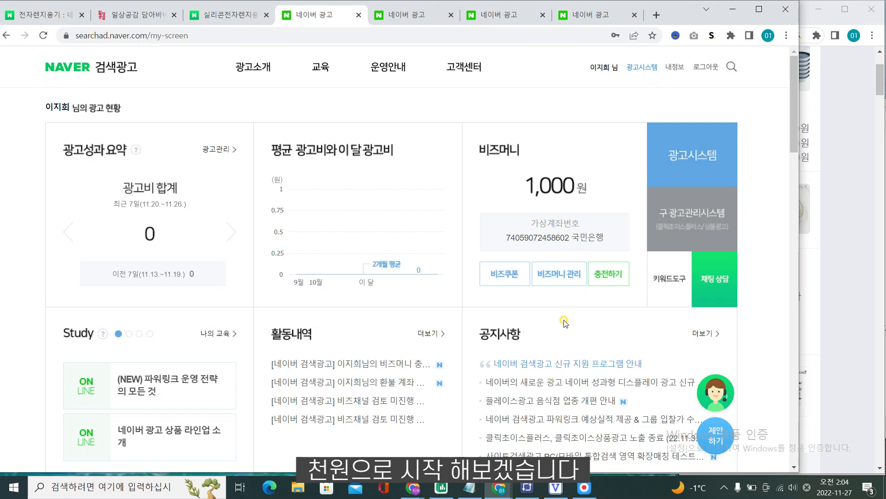
{"action": "left_click", "coordinate": [695, 180]}
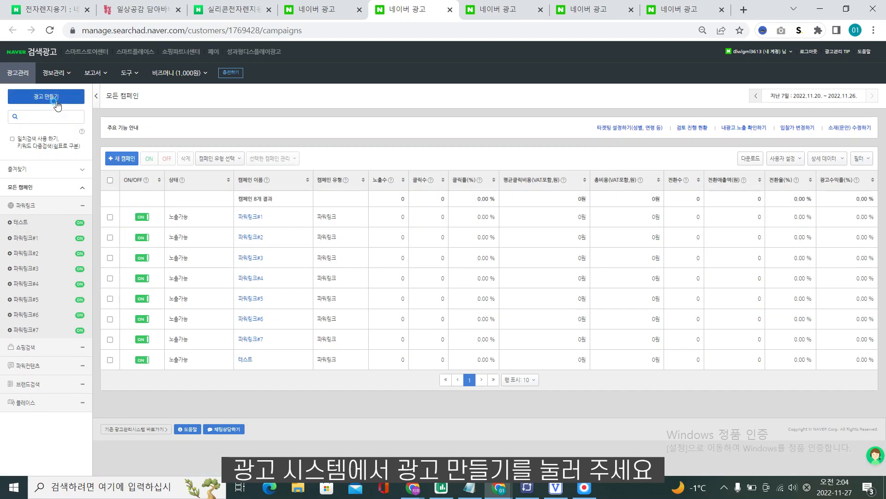
{"action": "left_click", "coordinate": [56, 104]}
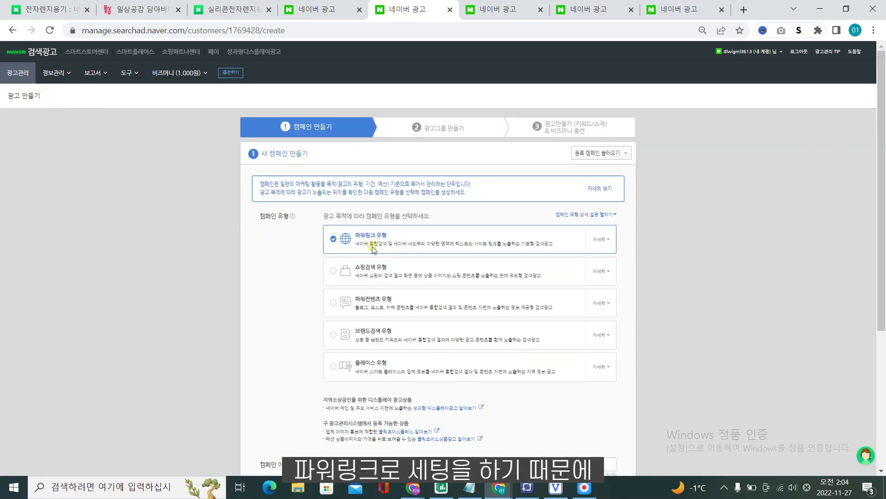
Name the 파워링크 campaign 전자렌지 용기, set its daily budget to 10,000 won, and save to continue to the ad group.
{"action": "scroll", "coordinate": [315, 323], "scroll_direction": "down", "scroll_amount": 4}
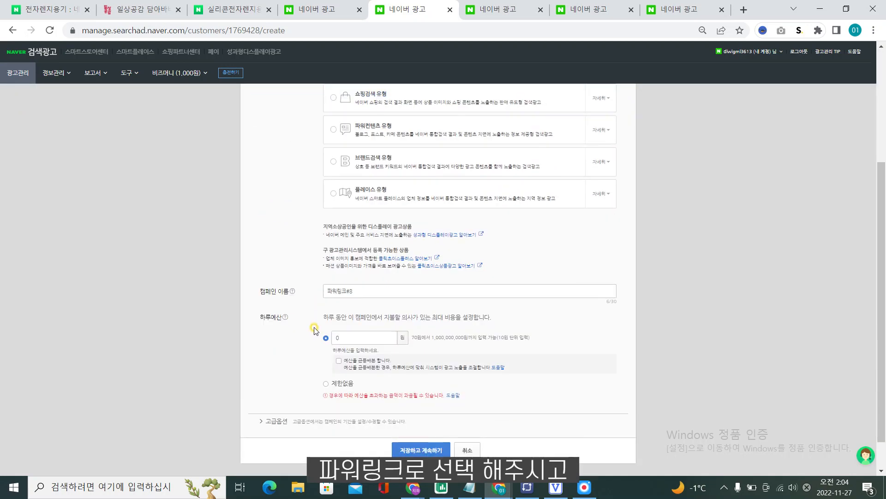
{"action": "triple_click", "coordinate": [370, 291]}
{"action": "key", "text": "BackSpace"}
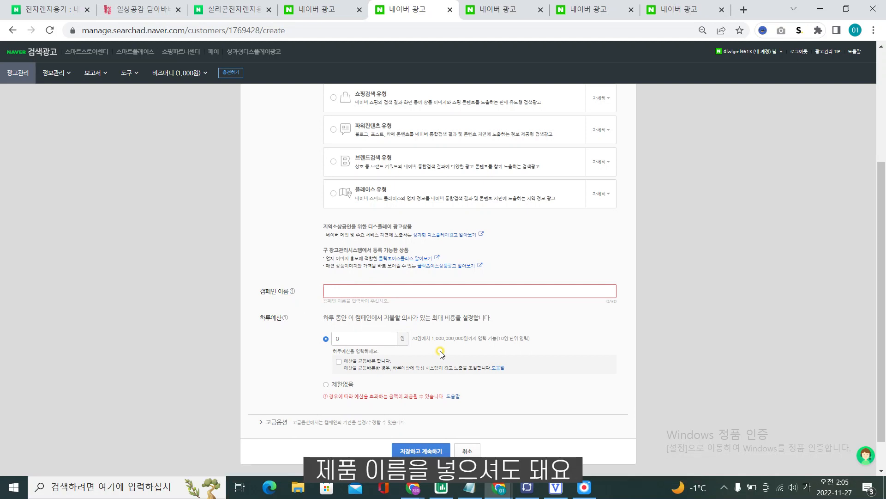
{"action": "type", "text": "전자렌지"}
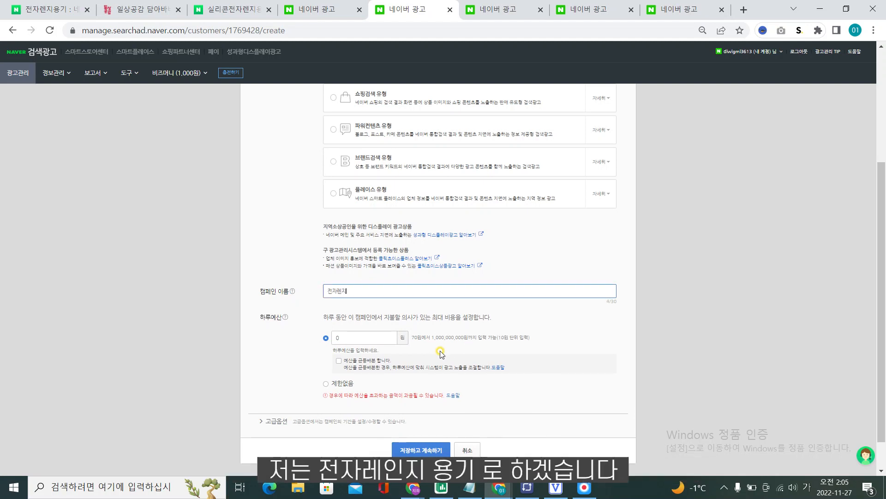
{"action": "type", "text": " 용기"}
{"action": "key", "text": "Tab"}
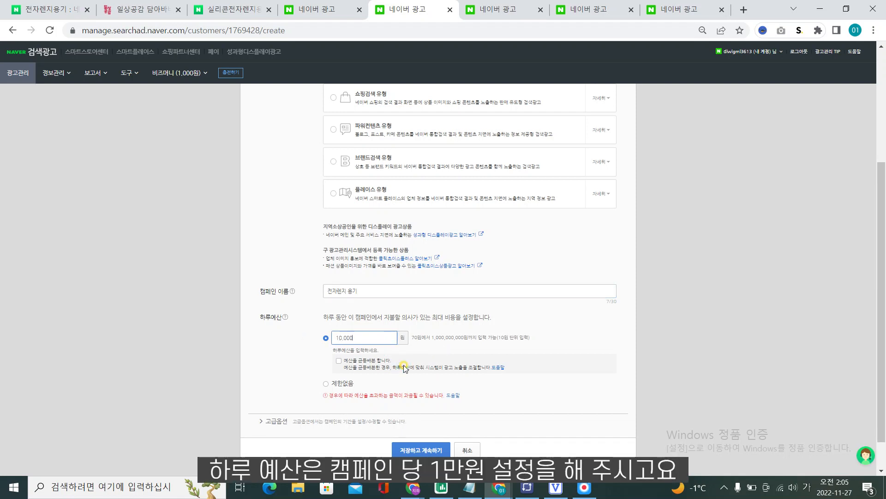
{"action": "left_click", "coordinate": [421, 450]}
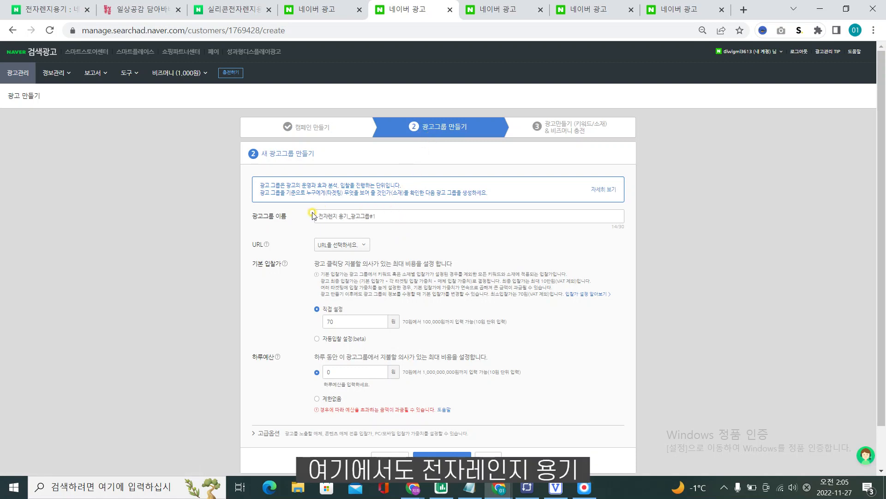
{"action": "scroll", "coordinate": [365, 207], "scroll_direction": "down", "scroll_amount": 2}
{"action": "left_click", "coordinate": [354, 199]}
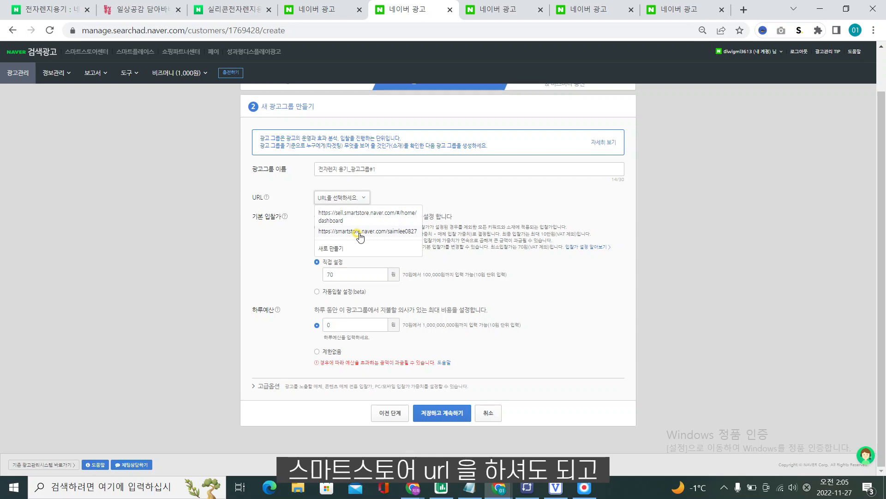
{"action": "left_click", "coordinate": [351, 249]}
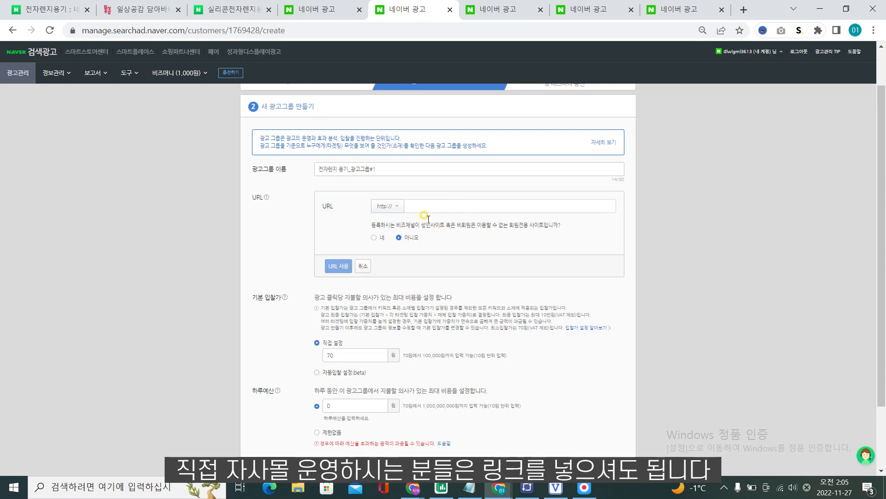
{"action": "left_click", "coordinate": [363, 266]}
Assign the registered smartstore.naver.com URL to the ad group, set its daily budget to 10,000 won, and save to continue.
{"action": "left_click", "coordinate": [347, 199]}
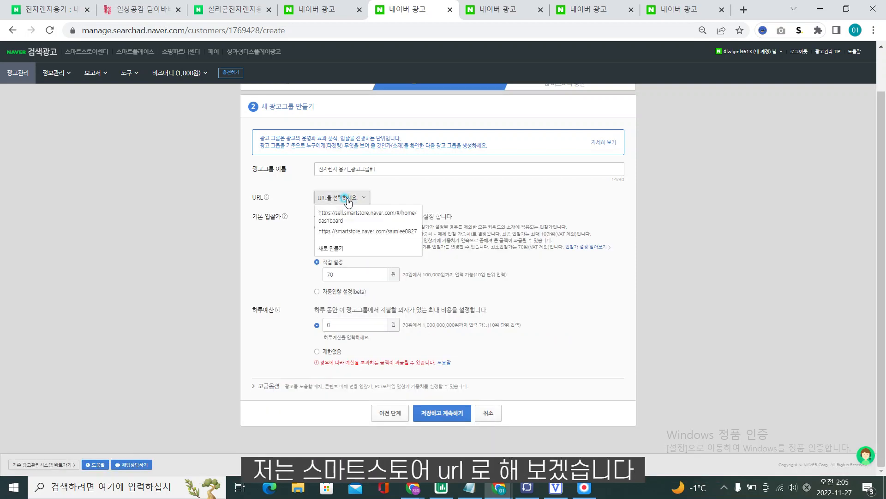
{"action": "left_click", "coordinate": [347, 231]}
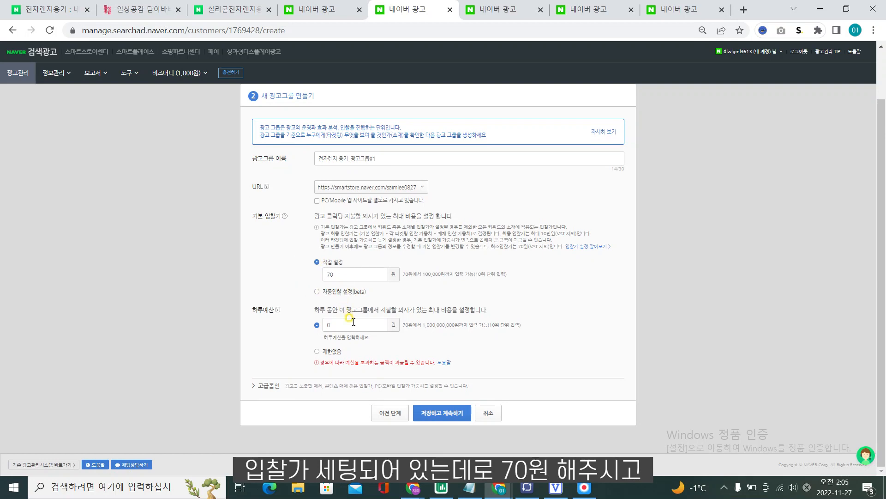
{"action": "left_click", "coordinate": [313, 325]}
{"action": "type", "text": "10,000"}
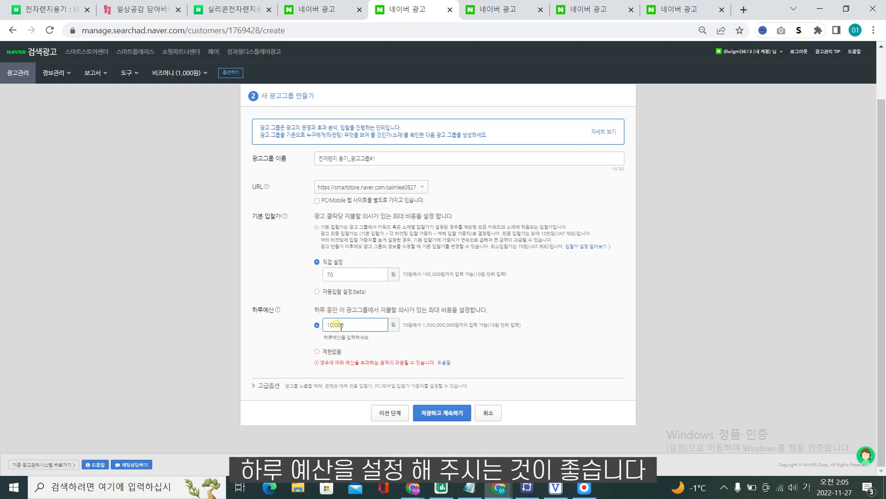
{"action": "left_click", "coordinate": [429, 414]}
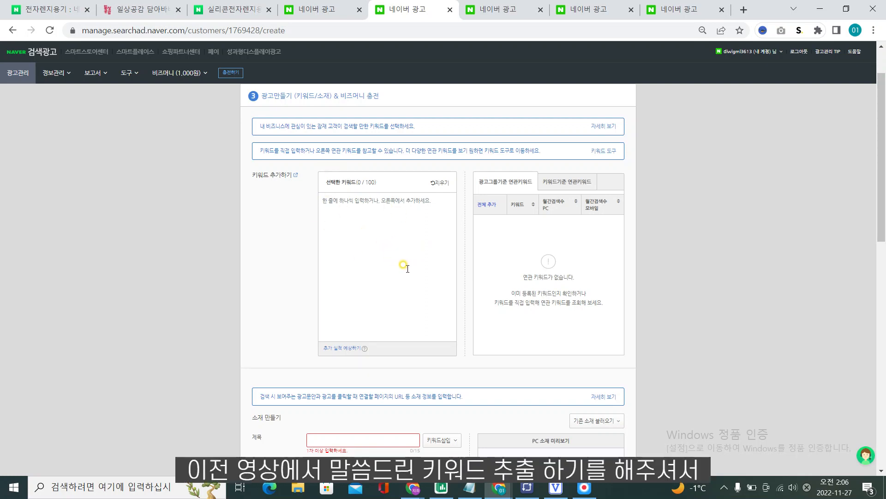
Copy the keyword list from 키워드사운드_키워드조합기.xlsx and paste it into the ad's selected keywords.
{"action": "left_click", "coordinate": [436, 487]}
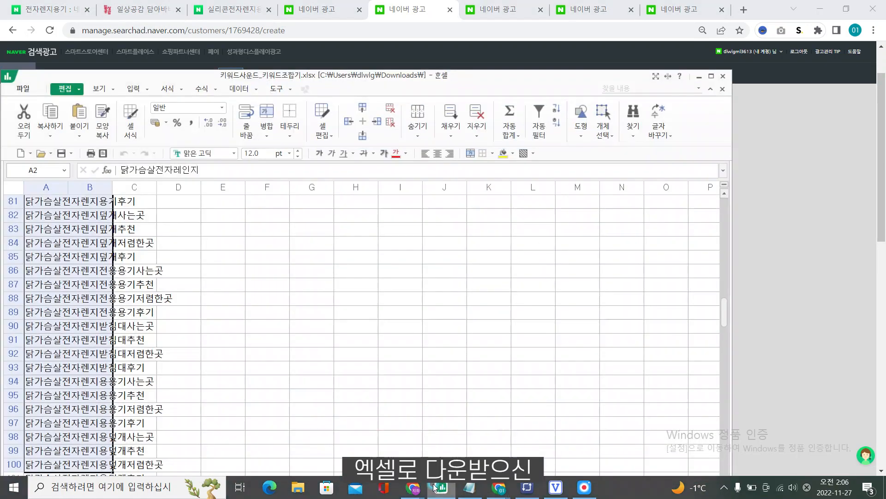
{"action": "scroll", "coordinate": [68, 278], "scroll_direction": "up", "scroll_amount": 8}
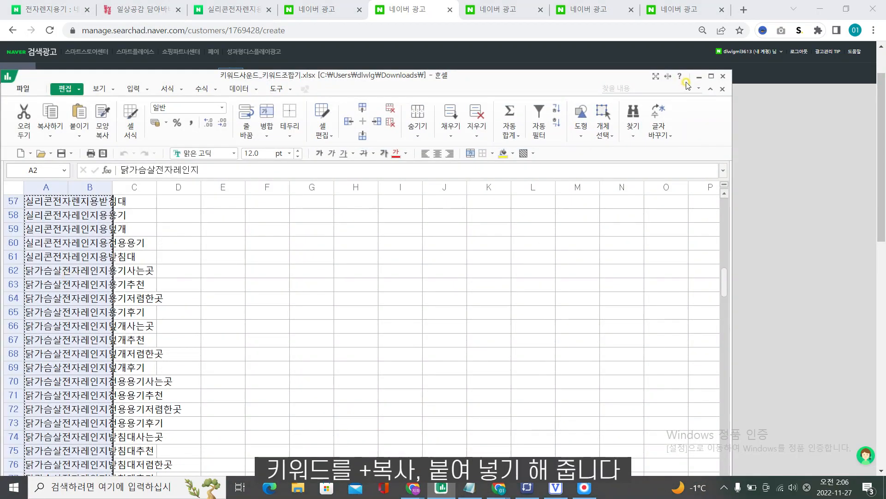
{"action": "left_click", "coordinate": [699, 76]}
{"action": "key", "text": "ctrl+v"}
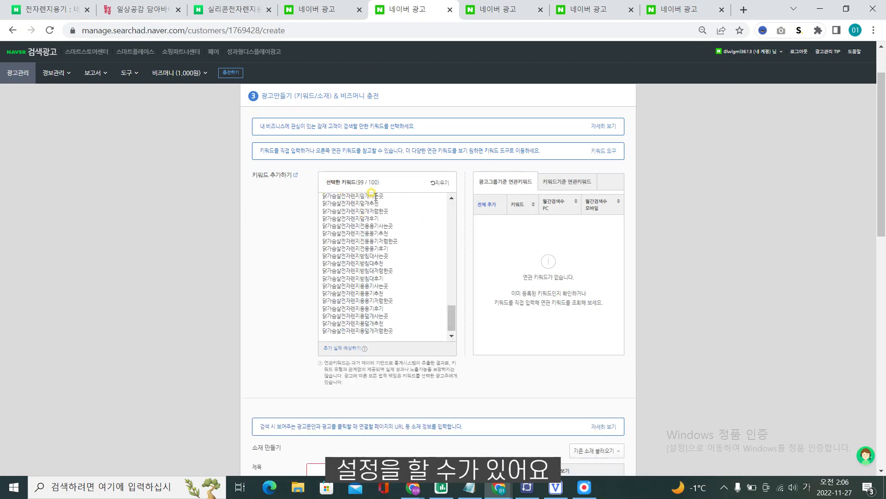
{"action": "scroll", "coordinate": [387, 323], "scroll_direction": "up", "scroll_amount": 2}
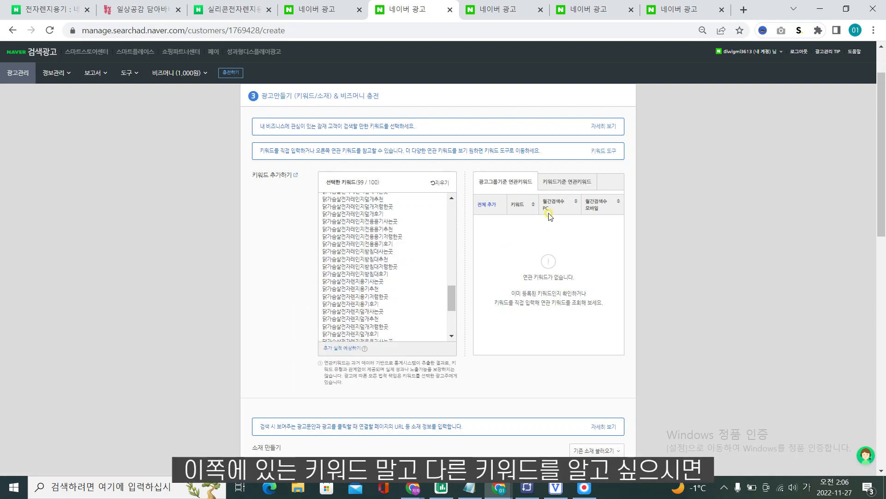
Look up related keywords for 전자레인지 용기 and add 이유식용기 to the selected keywords.
{"action": "left_click", "coordinate": [582, 189]}
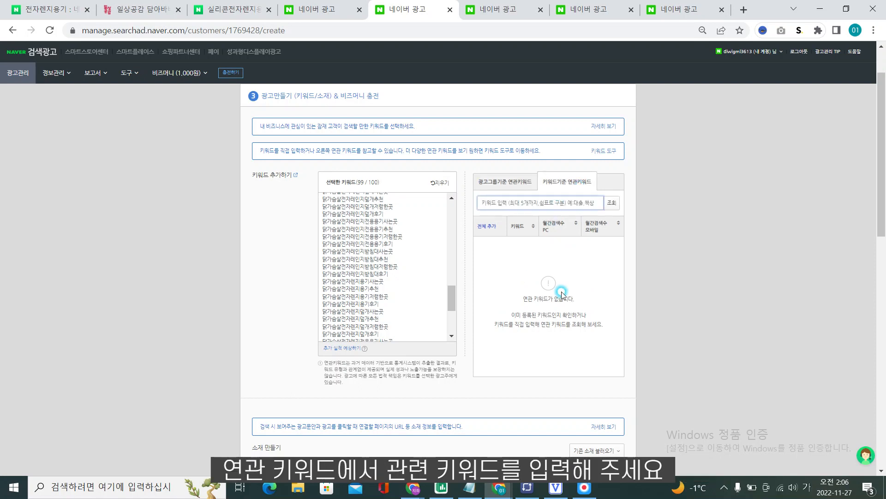
{"action": "type", "text": "ㅈ자레"}
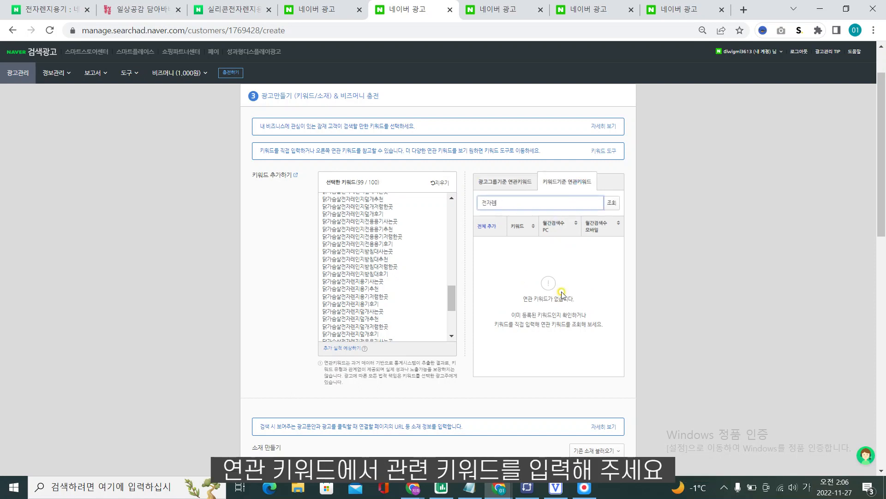
{"action": "type", "text": "인지 용기"}
{"action": "key", "text": "Return"}
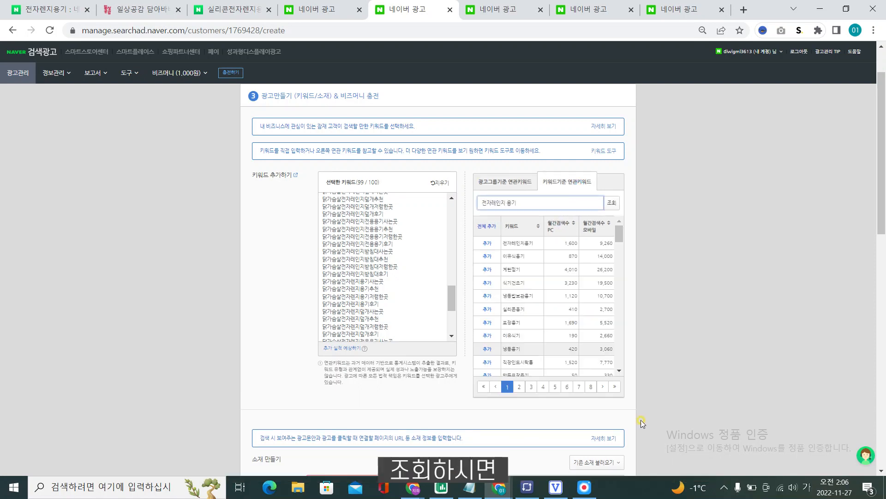
{"action": "left_click", "coordinate": [488, 257]}
{"action": "scroll", "coordinate": [366, 336], "scroll_direction": "down", "scroll_amount": 3}
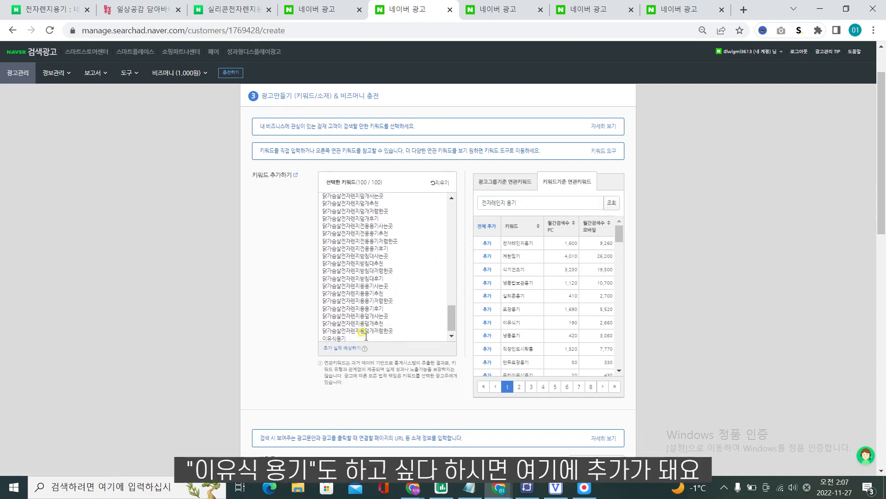
{"action": "scroll", "coordinate": [366, 336], "scroll_direction": "down", "scroll_amount": 1}
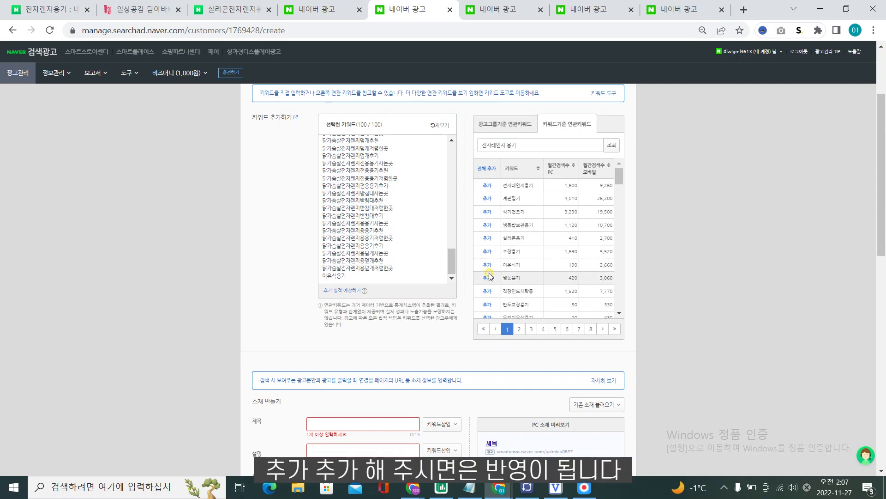
Review the 파워링크 ads on the 전자렌지용기 search results page and title the ad creative 계란찜 전자레인지 용기.
{"action": "scroll", "coordinate": [387, 318], "scroll_direction": "down", "scroll_amount": 5}
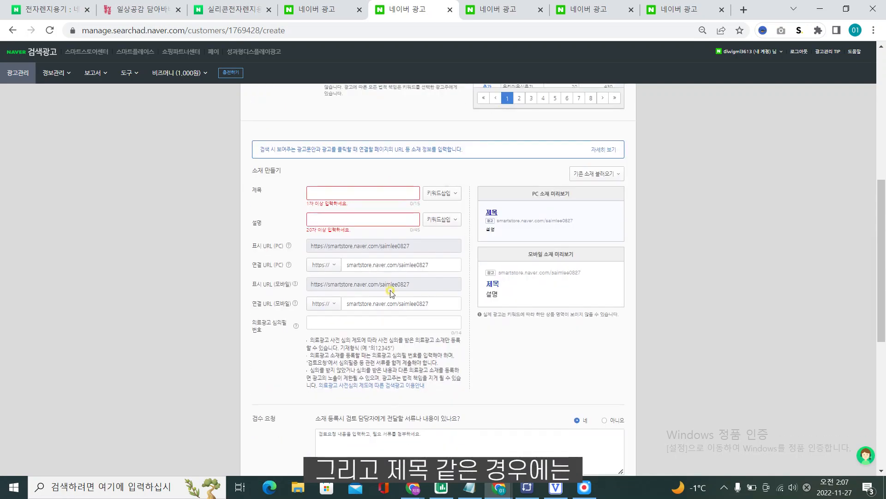
{"action": "left_click", "coordinate": [392, 191]}
{"action": "left_click", "coordinate": [58, 10]}
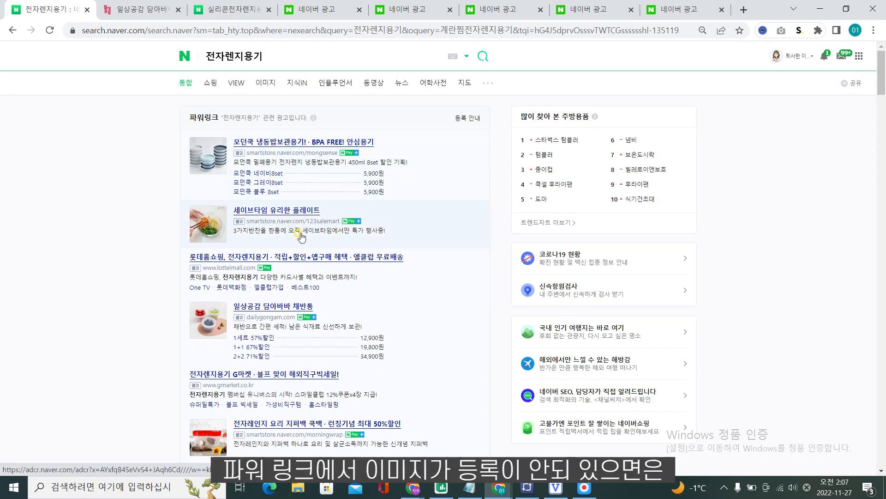
{"action": "scroll", "coordinate": [325, 205], "scroll_direction": "down", "scroll_amount": 1}
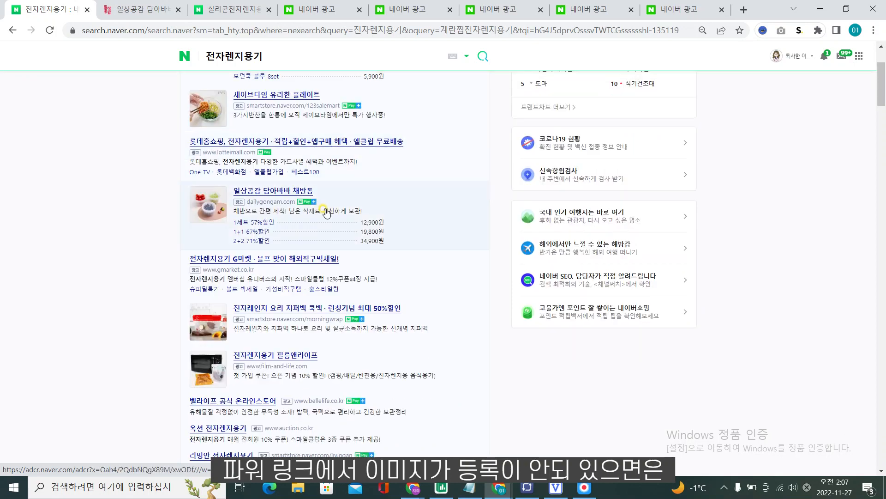
{"action": "scroll", "coordinate": [227, 233], "scroll_direction": "down", "scroll_amount": 2}
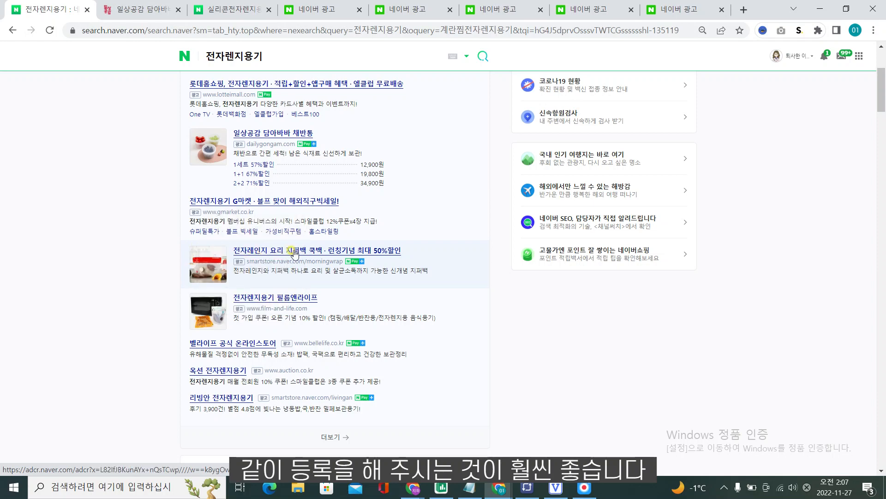
{"action": "scroll", "coordinate": [312, 251], "scroll_direction": "up", "scroll_amount": 3}
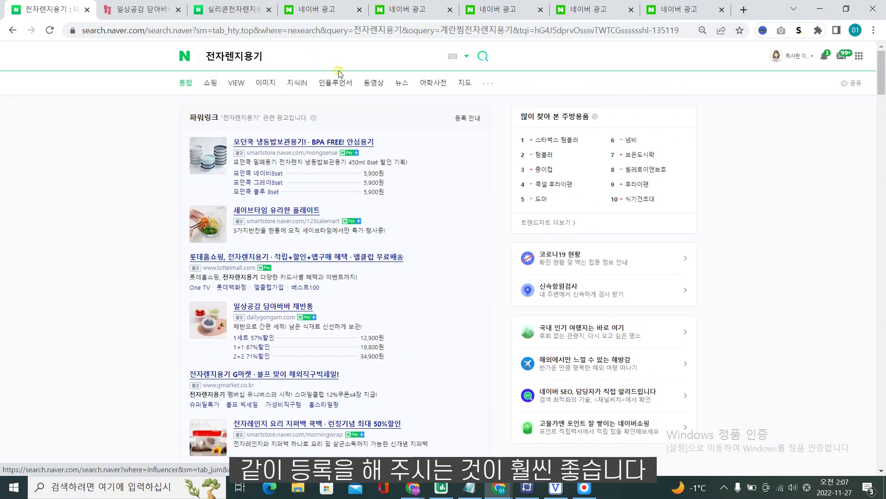
{"action": "left_click", "coordinate": [415, 9]}
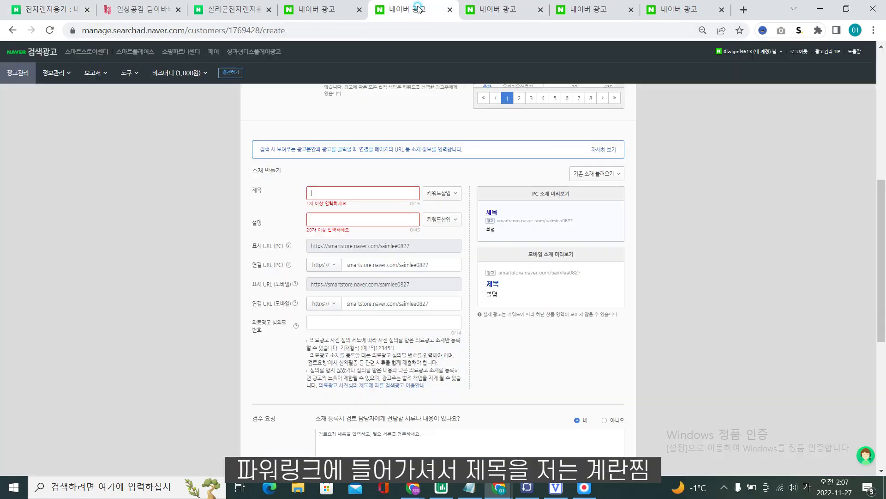
{"action": "left_click", "coordinate": [348, 190]}
{"action": "mouse_move", "coordinate": [470, 495]}
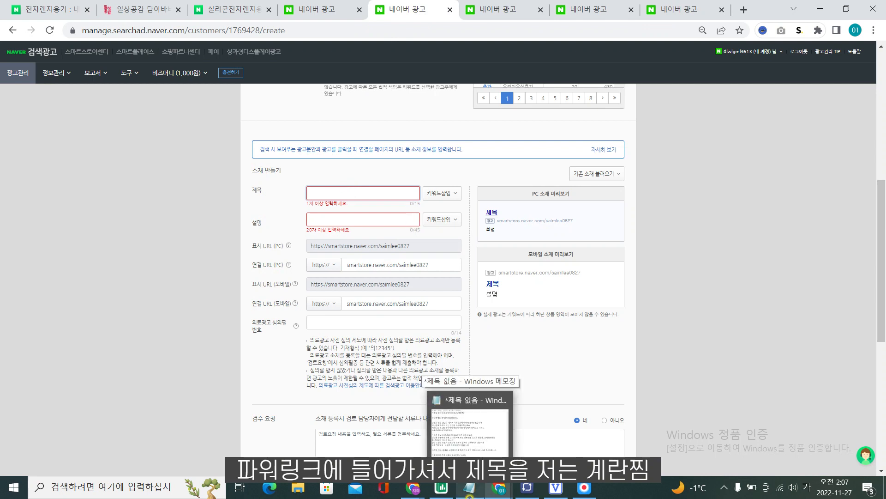
{"action": "type", "text": "계란찜"}
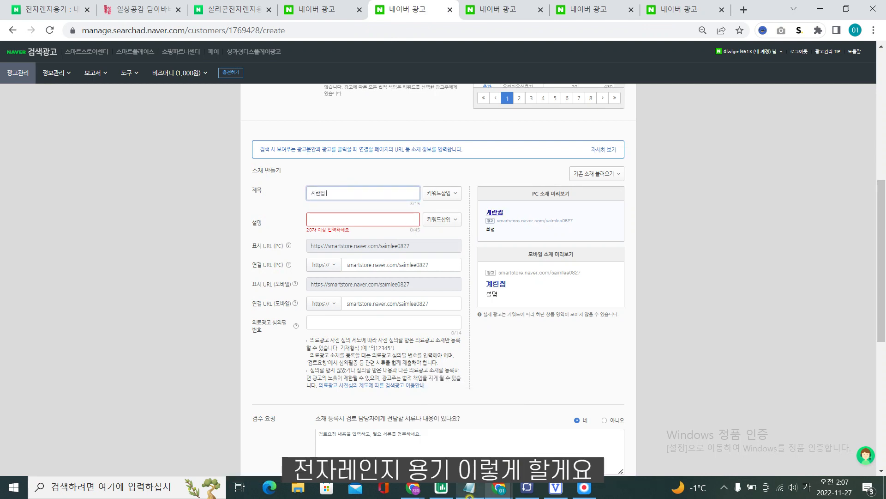
{"action": "type", "text": " 전자레인지 용기"}
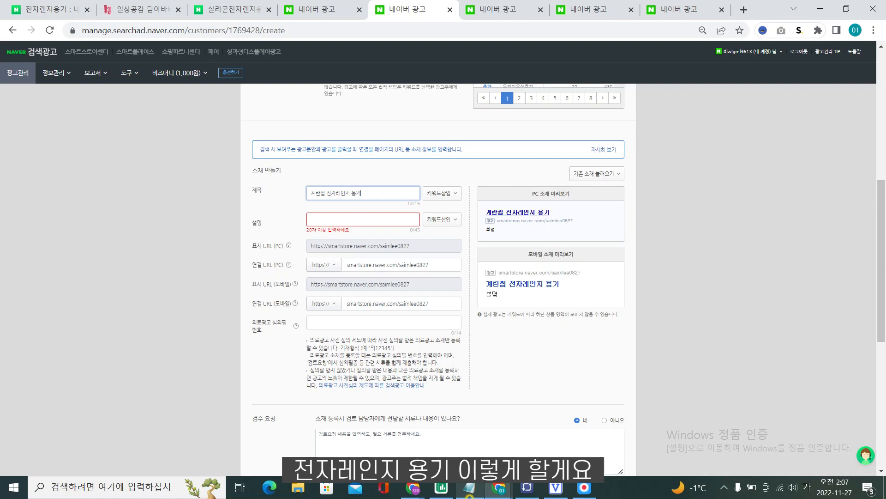
Enter KC인증, 국내제조 100% 전자렌지 용기 as the ad creative's description.
{"action": "left_click", "coordinate": [344, 219]}
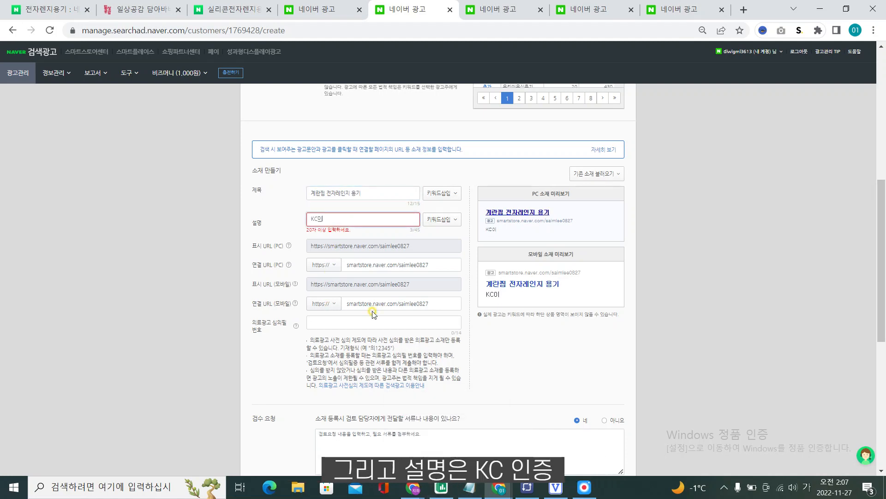
{"action": "type", "text": "KC인증, 국내제조 100%"}
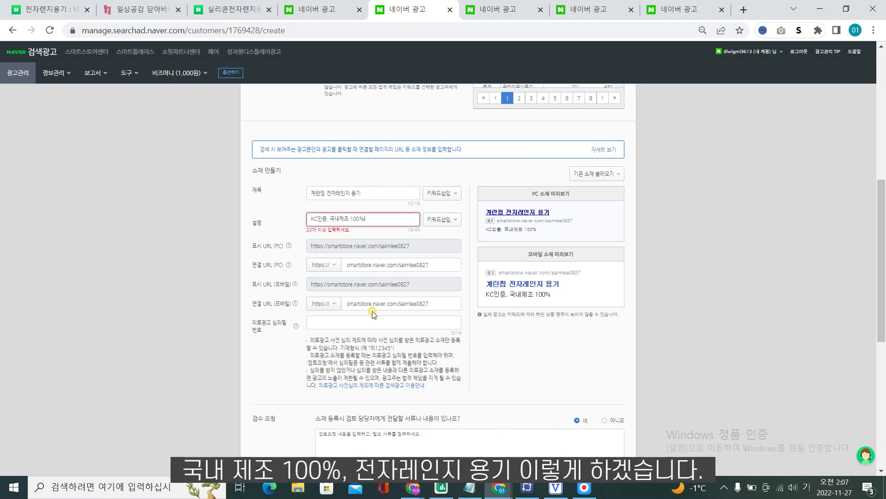
{"action": "type", "text": "전자렌지 용기"}
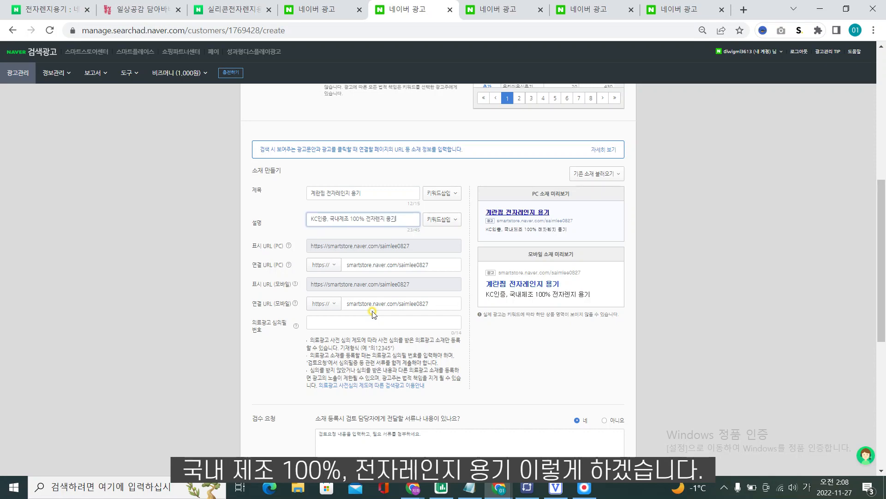
Answer 아니요 to submitting documents for the creative's review and create the ad.
{"action": "scroll", "coordinate": [405, 312], "scroll_direction": "down", "scroll_amount": 2}
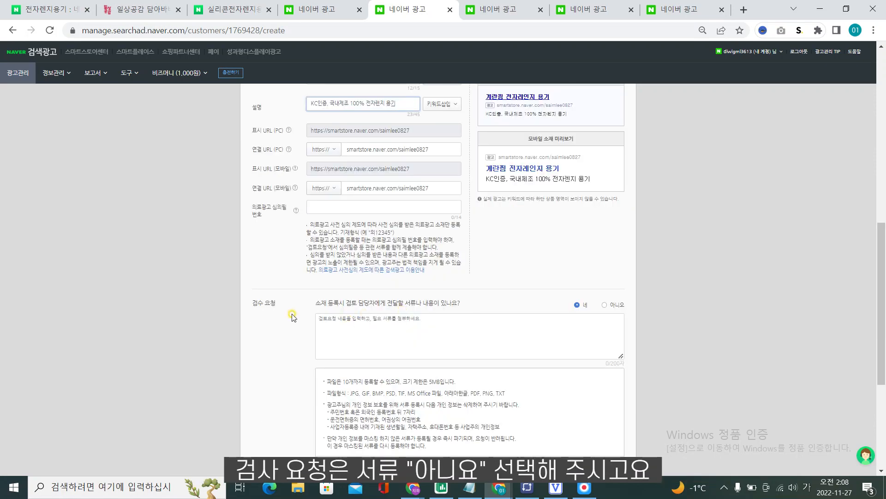
{"action": "left_click", "coordinate": [606, 305]}
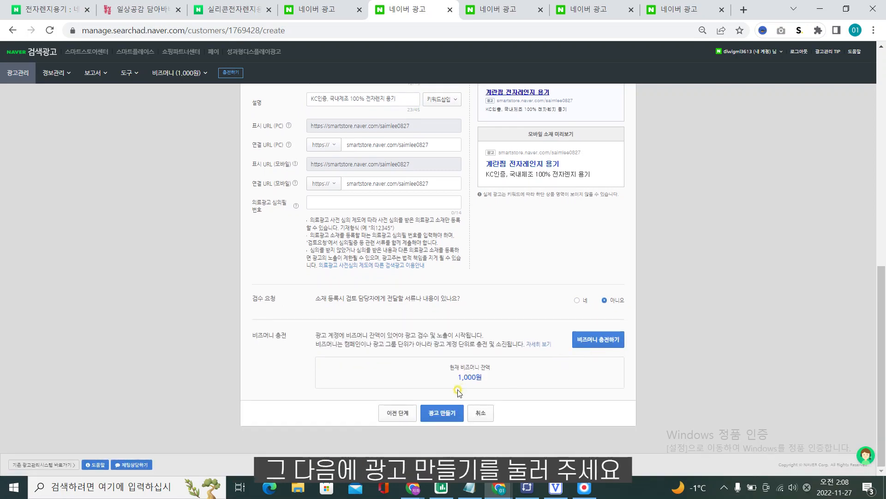
{"action": "left_click", "coordinate": [440, 407]}
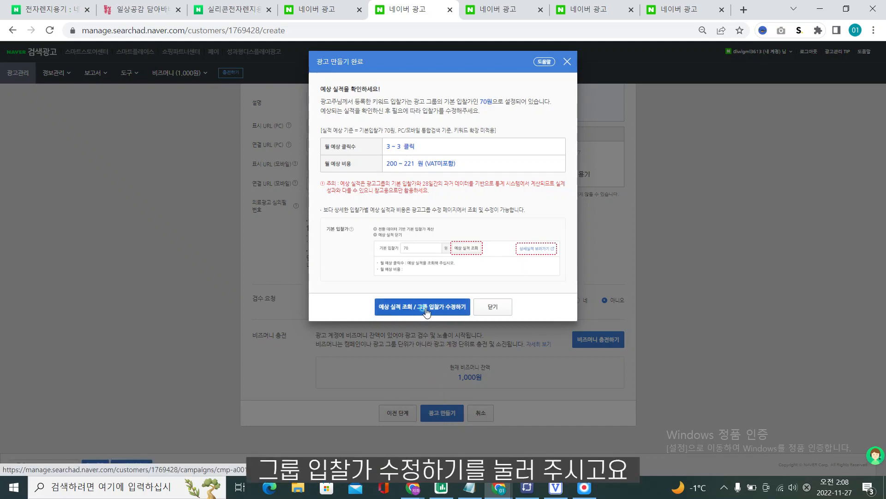
Open the new ad group's bid settings from the completion dialog, look through the options and return to the campaign page.
{"action": "left_click", "coordinate": [426, 312]}
{"action": "scroll", "coordinate": [404, 246], "scroll_direction": "down", "scroll_amount": 5}
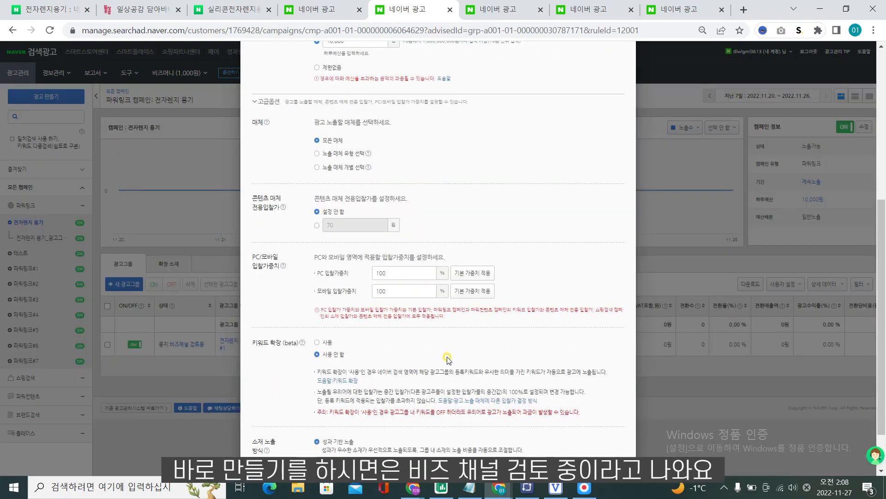
{"action": "left_click", "coordinate": [418, 452]}
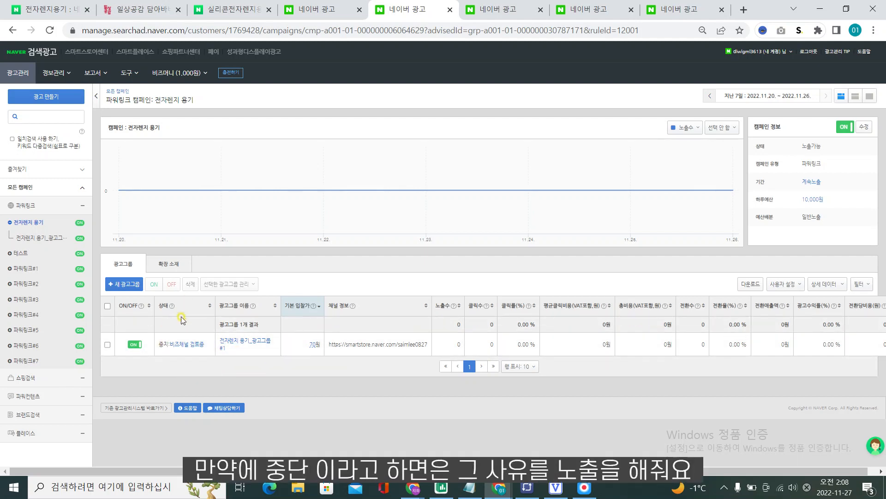
{"action": "mouse_move", "coordinate": [172, 306]}
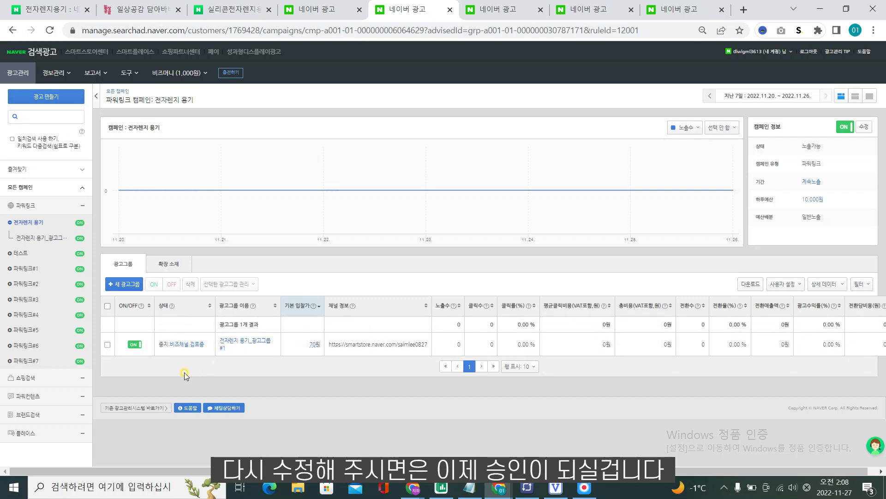
Open the ad group 전자렌지 용기_광고그룹#1 and check the 파워링크 ad order on the 전자렌지용기 search results page.
{"action": "left_click", "coordinate": [228, 342]}
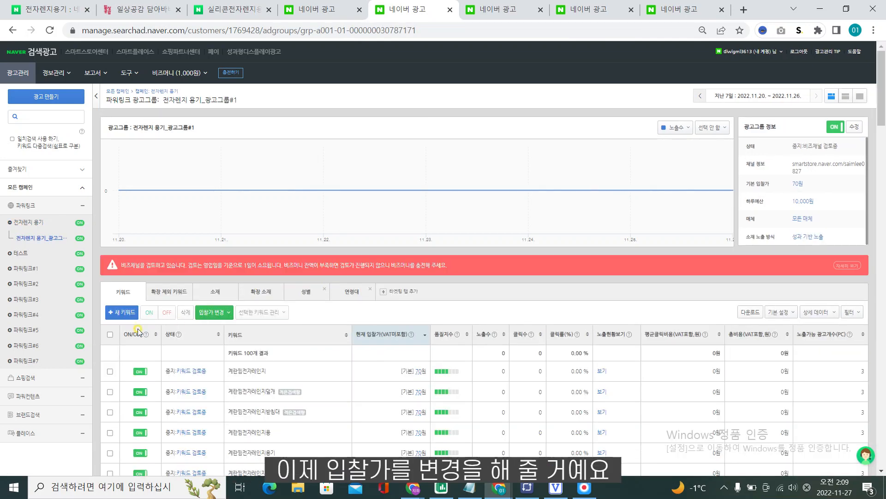
{"action": "scroll", "coordinate": [411, 323], "scroll_direction": "down", "scroll_amount": 1}
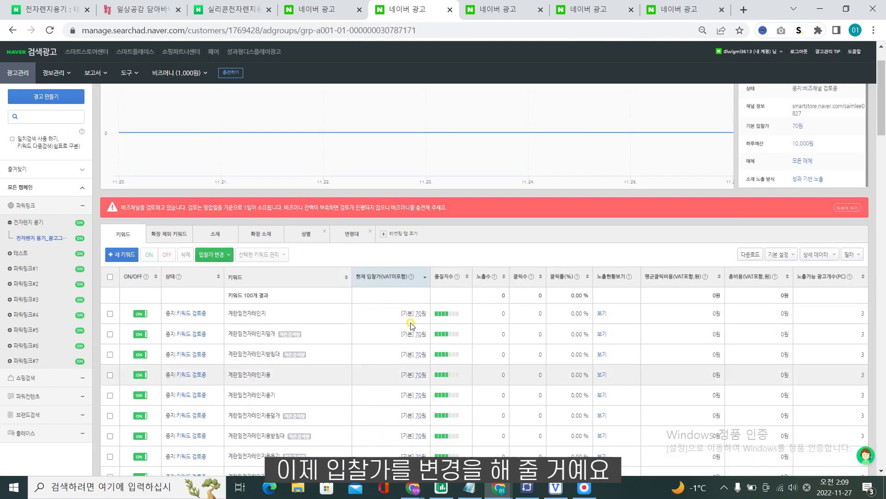
{"action": "key", "text": "ctrl+1"}
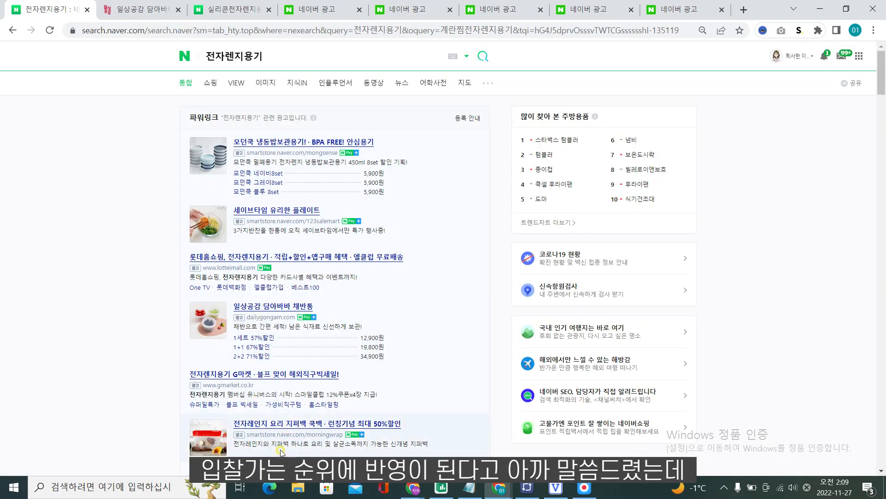
{"action": "left_click", "coordinate": [407, 9]}
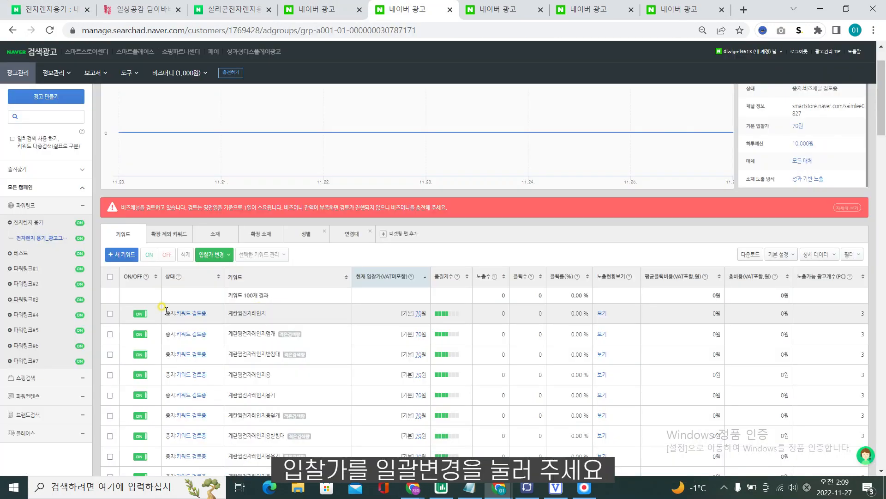
Select all keywords and choose 모바일 검색 3위 평균 입찰가 as their new bid in a bulk bid change.
{"action": "left_click", "coordinate": [214, 255]}
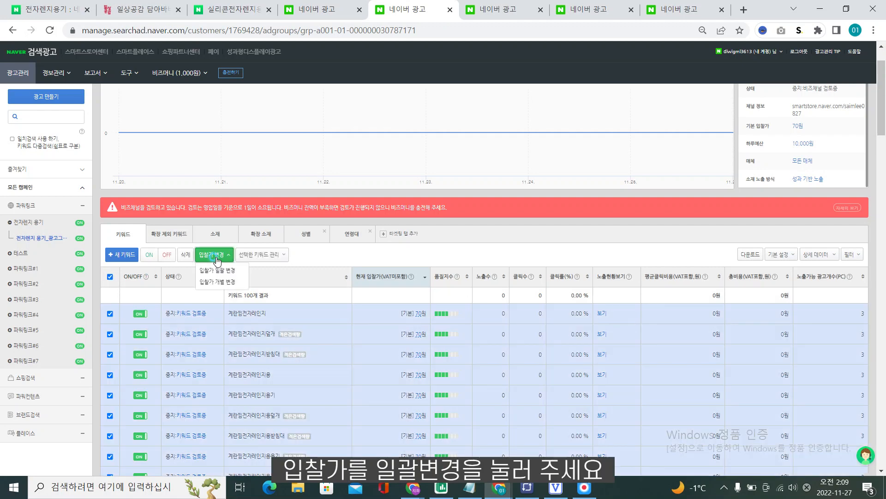
{"action": "left_click", "coordinate": [219, 271]}
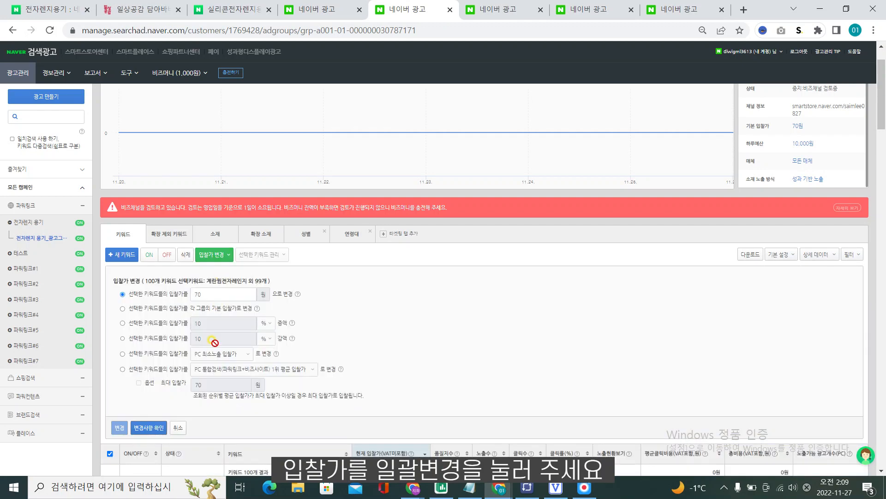
{"action": "left_click", "coordinate": [123, 369]}
{"action": "left_click", "coordinate": [212, 370]}
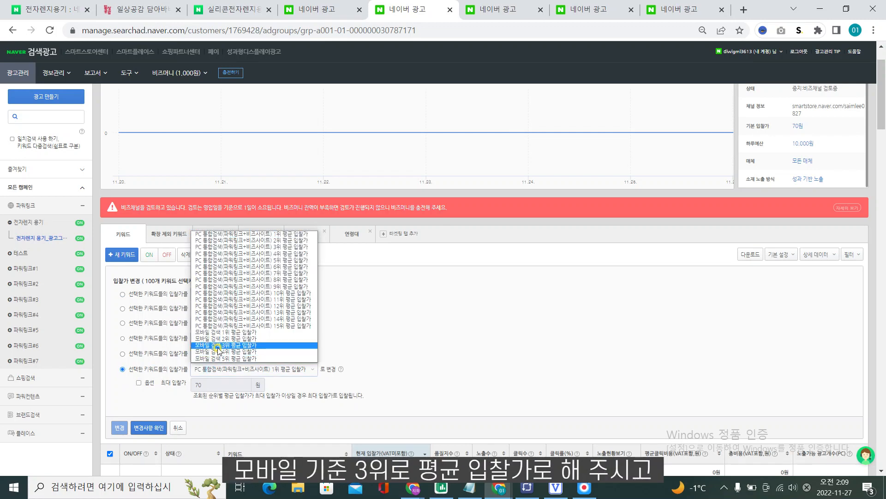
{"action": "left_click", "coordinate": [219, 345]}
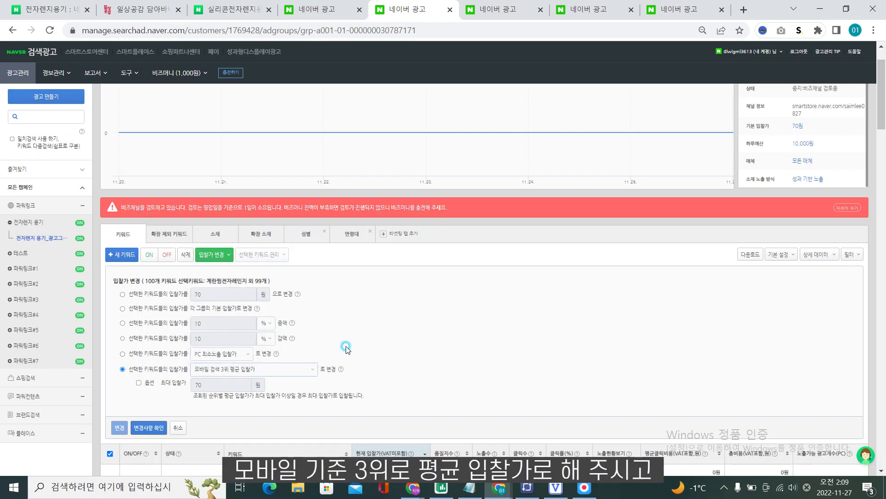
Preview the new bid of each keyword and apply the bulk bid change.
{"action": "scroll", "coordinate": [306, 414], "scroll_direction": "down", "scroll_amount": 3}
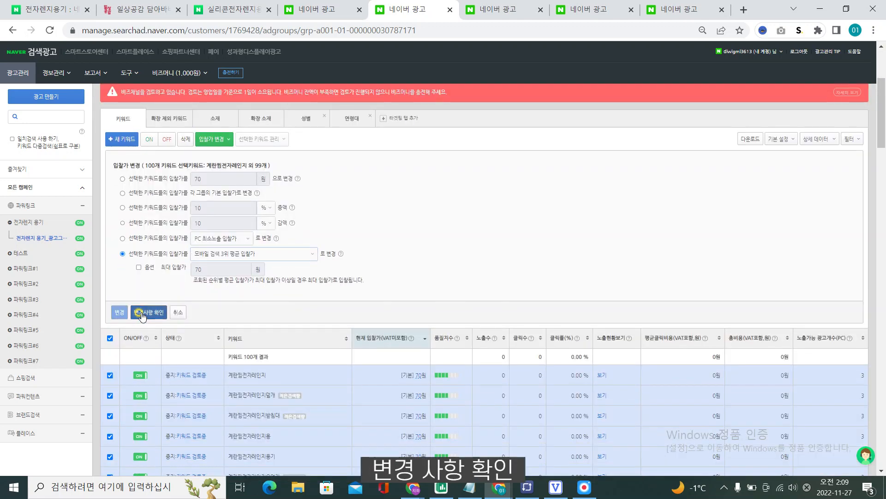
{"action": "left_click", "coordinate": [142, 316]}
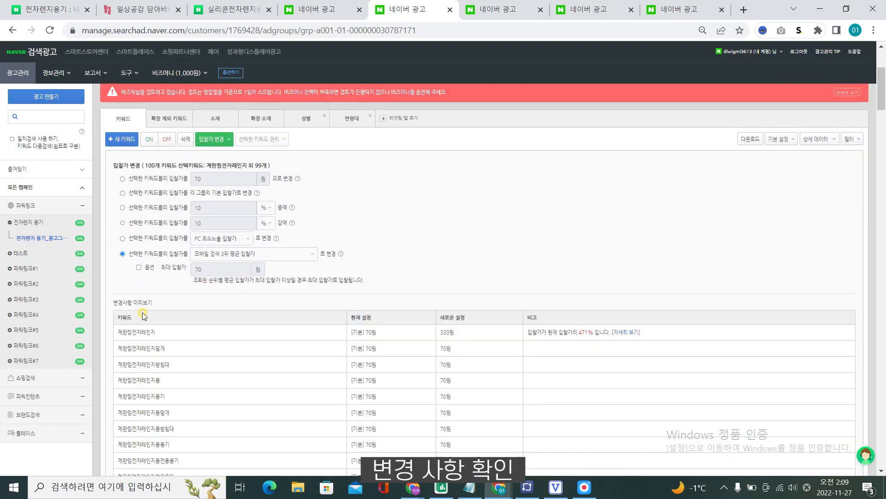
{"action": "scroll", "coordinate": [142, 313], "scroll_direction": "down", "scroll_amount": 3}
{"action": "scroll", "coordinate": [144, 309], "scroll_direction": "up", "scroll_amount": 2}
{"action": "scroll", "coordinate": [166, 301], "scroll_direction": "down", "scroll_amount": 2}
{"action": "scroll", "coordinate": [166, 302], "scroll_direction": "down", "scroll_amount": 6}
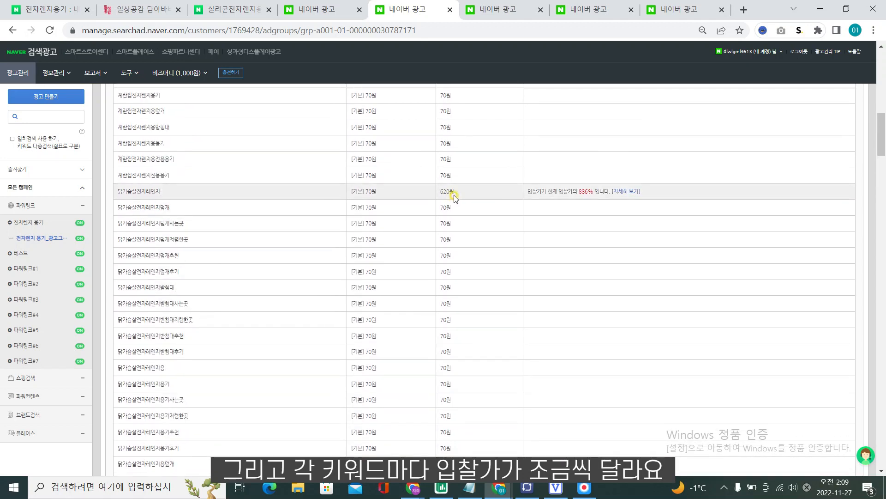
{"action": "scroll", "coordinate": [450, 221], "scroll_direction": "up", "scroll_amount": 5}
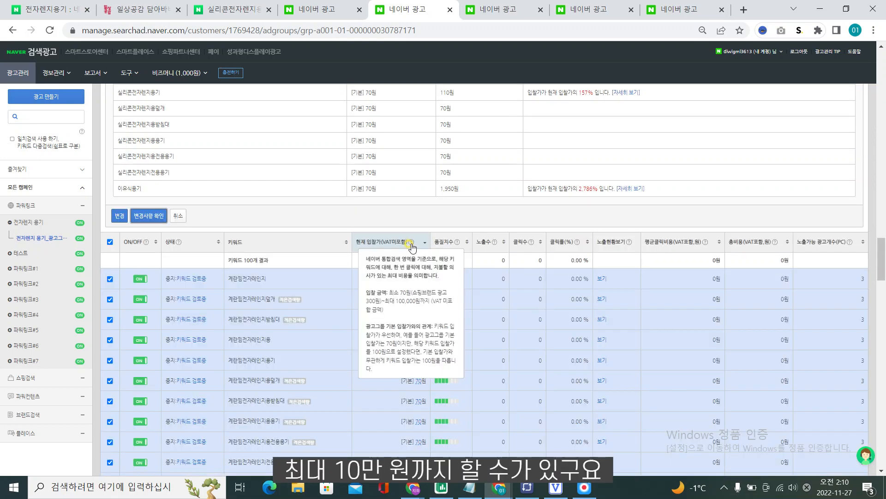
{"action": "scroll", "coordinate": [362, 272], "scroll_direction": "down", "scroll_amount": 1}
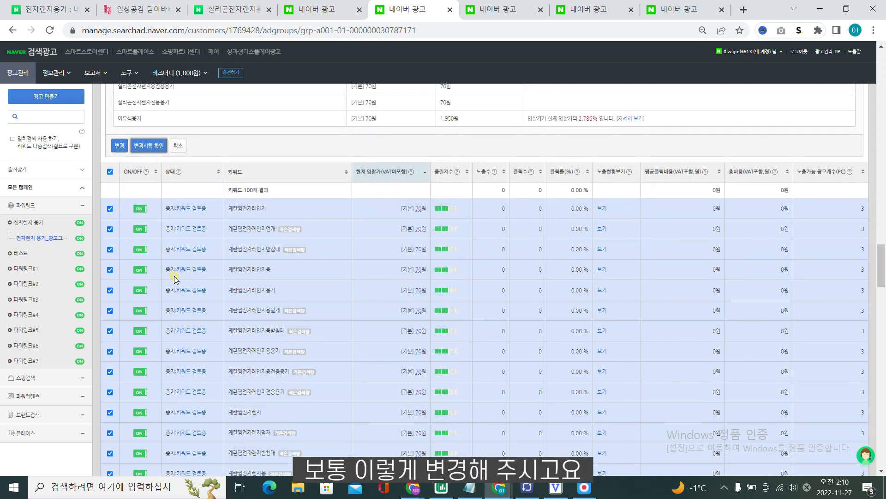
{"action": "left_click", "coordinate": [120, 158]}
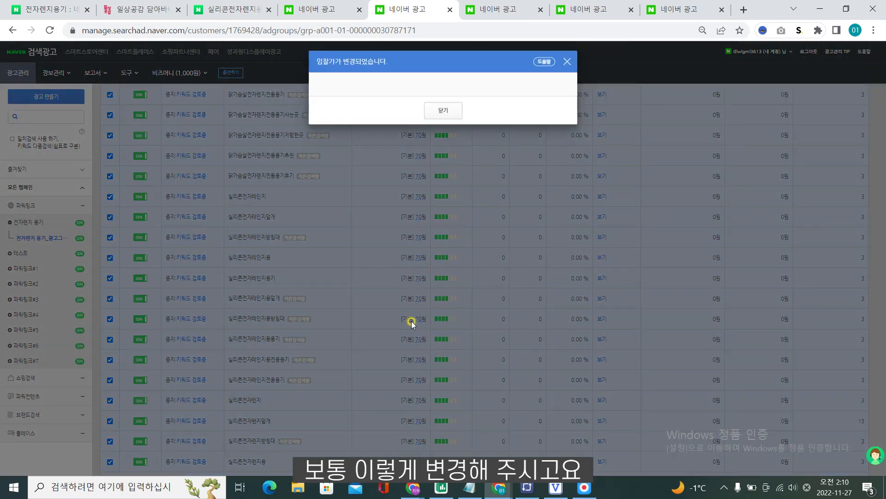
{"action": "left_click", "coordinate": [443, 256]}
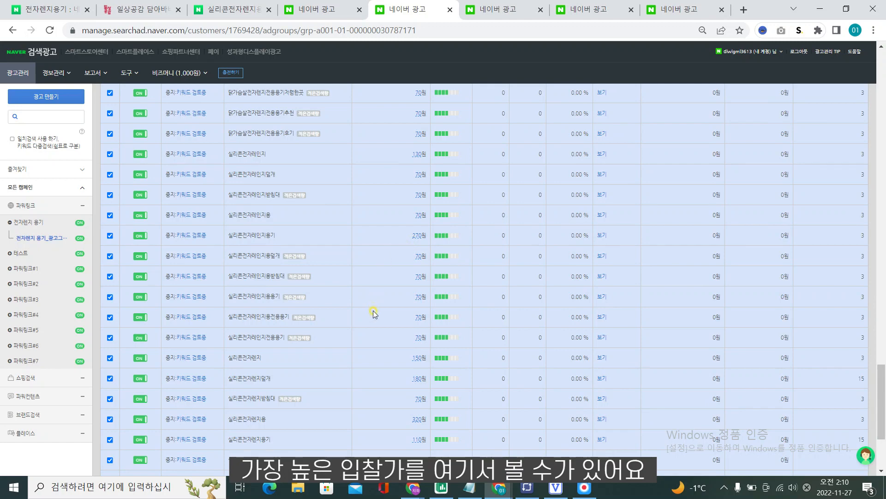
Sort the ad group's keywords by current bid from highest to lowest.
{"action": "scroll", "coordinate": [375, 314], "scroll_direction": "up", "scroll_amount": 10}
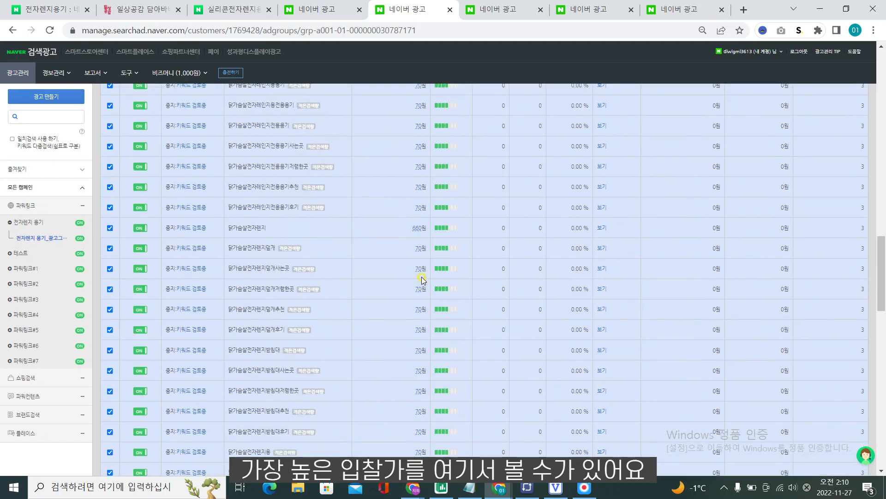
{"action": "scroll", "coordinate": [421, 277], "scroll_direction": "up", "scroll_amount": 10}
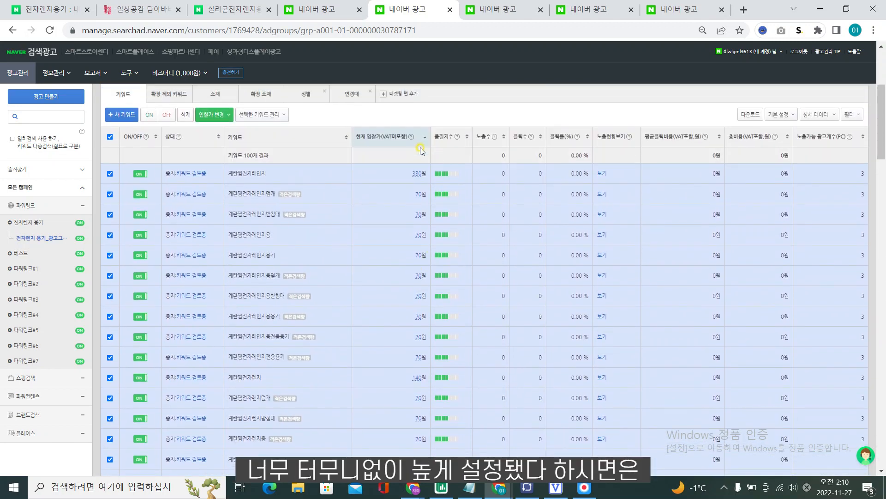
{"action": "left_click", "coordinate": [422, 137]}
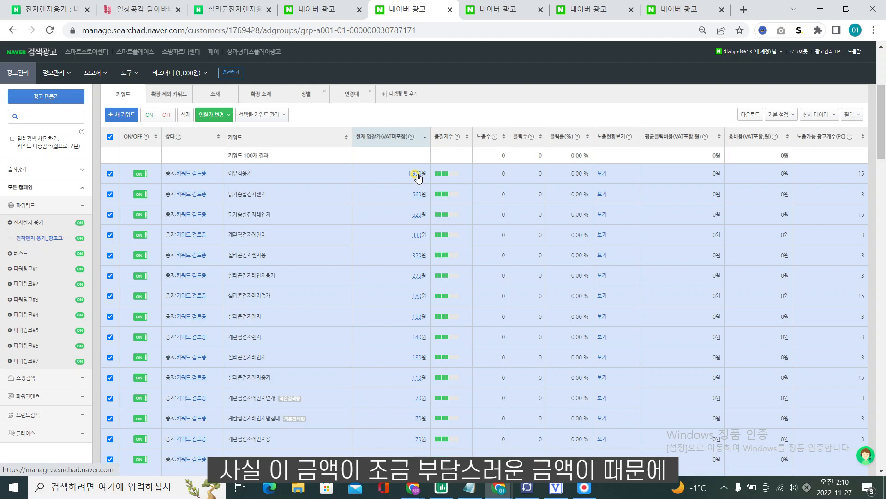
Set the bid of the keyword 이유식용기 to 300 won.
{"action": "left_click", "coordinate": [418, 175]}
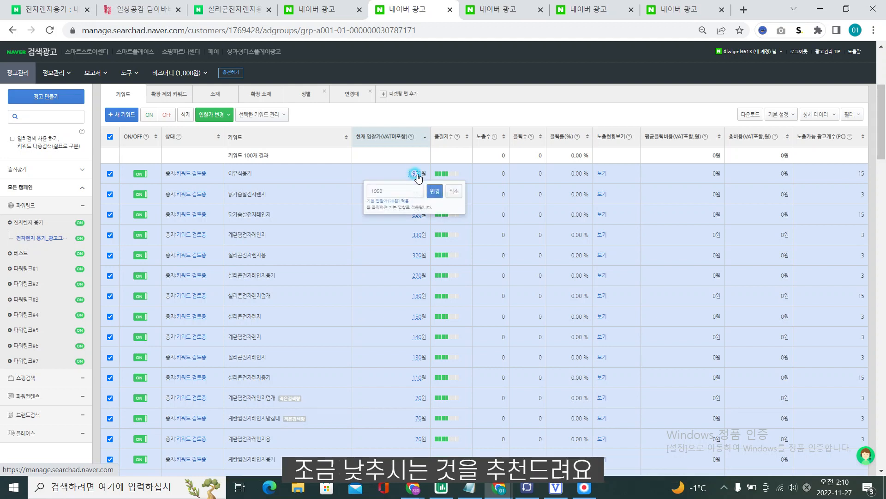
{"action": "key", "text": "BackSpace"}
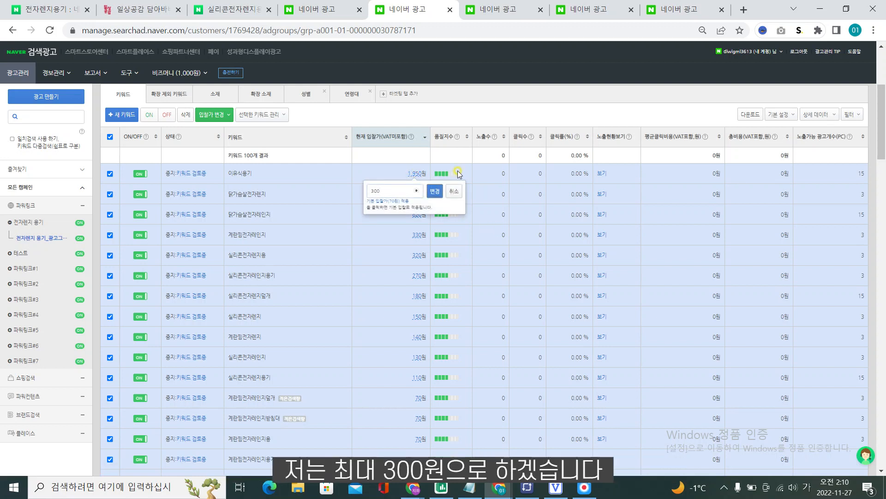
{"action": "type", "text": "300"}
{"action": "left_click", "coordinate": [434, 190]}
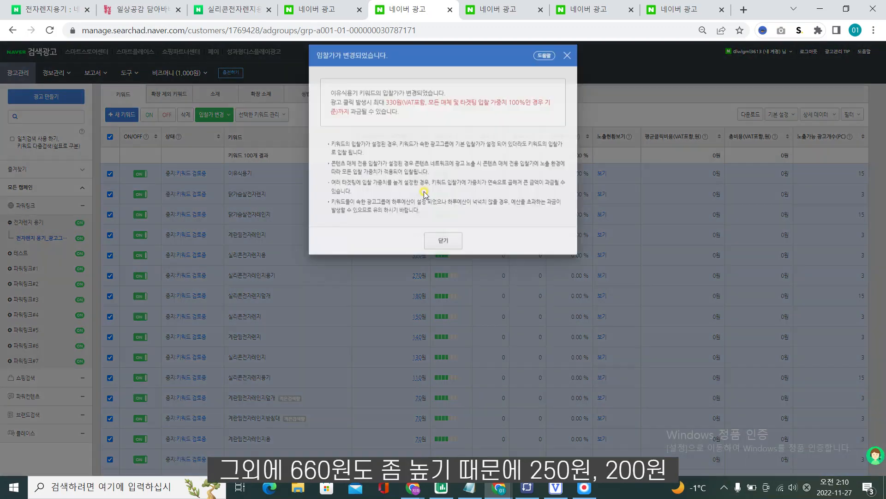
{"action": "key", "text": "Return"}
Set the bid of 닭가슴살전자렌지 to 250 won and that of 닭가슴살전자레인지 to 200 won.
{"action": "left_click", "coordinate": [419, 194]}
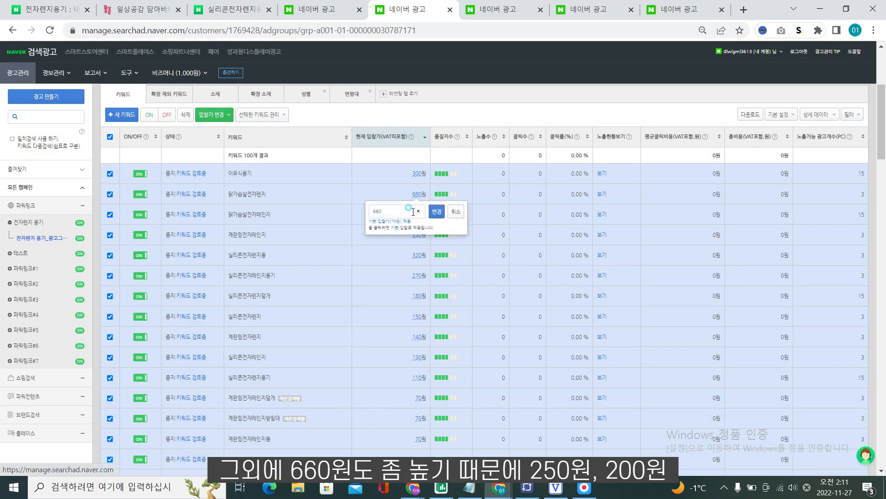
{"action": "left_click_drag", "start_coordinate": [413, 211], "coordinate": [372, 212]}
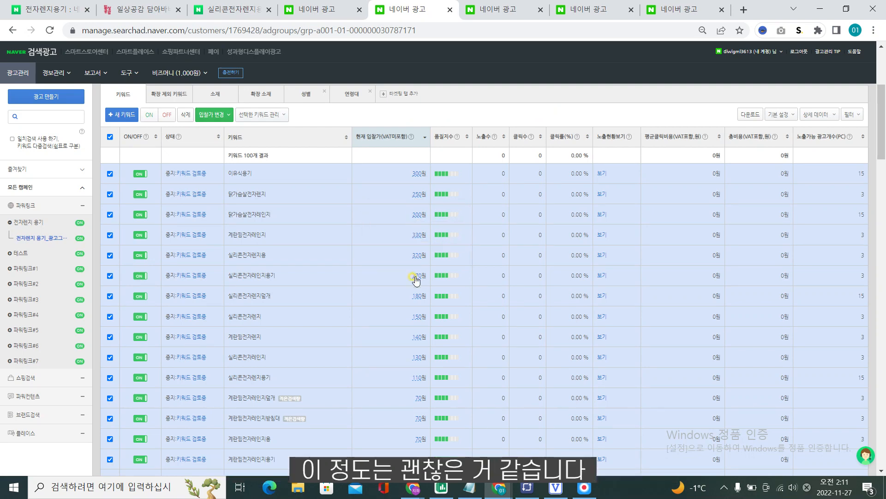
{"action": "scroll", "coordinate": [402, 323], "scroll_direction": "down", "scroll_amount": 3}
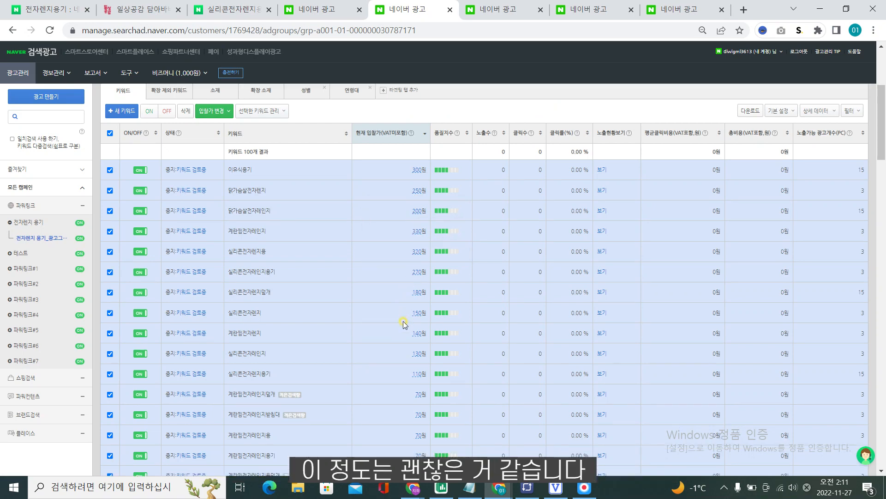
Add a 파워링크 이미지 extension creative with a photo to the ad group, checking how images appear in the 전자렌지용기 search ads.
{"action": "scroll", "coordinate": [446, 291], "scroll_direction": "up", "scroll_amount": 4}
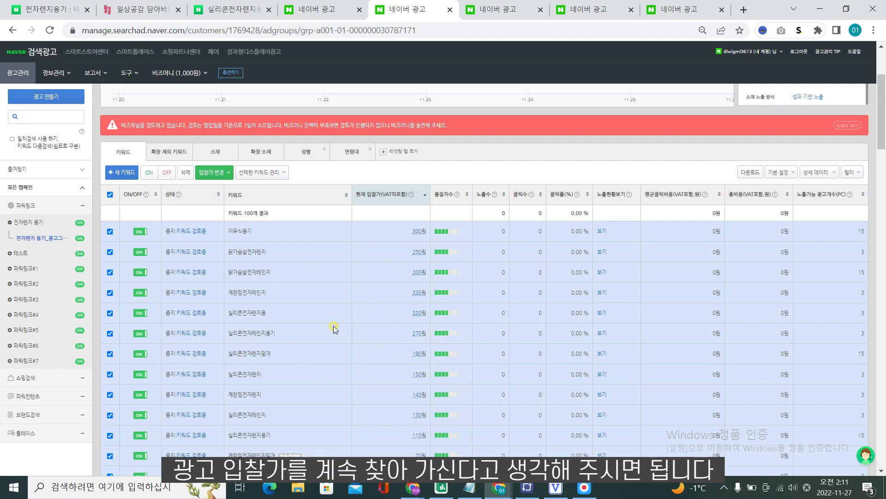
{"action": "left_click", "coordinate": [263, 157]}
{"action": "left_click", "coordinate": [131, 313]}
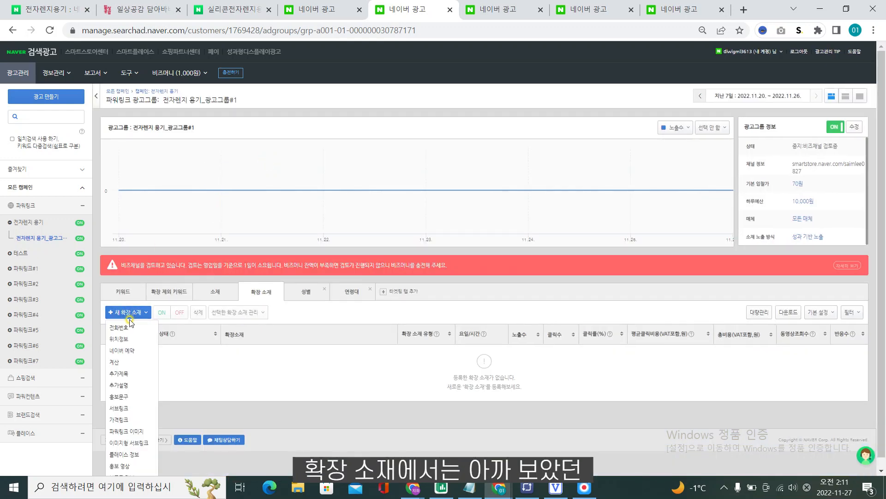
{"action": "left_click", "coordinate": [134, 431]}
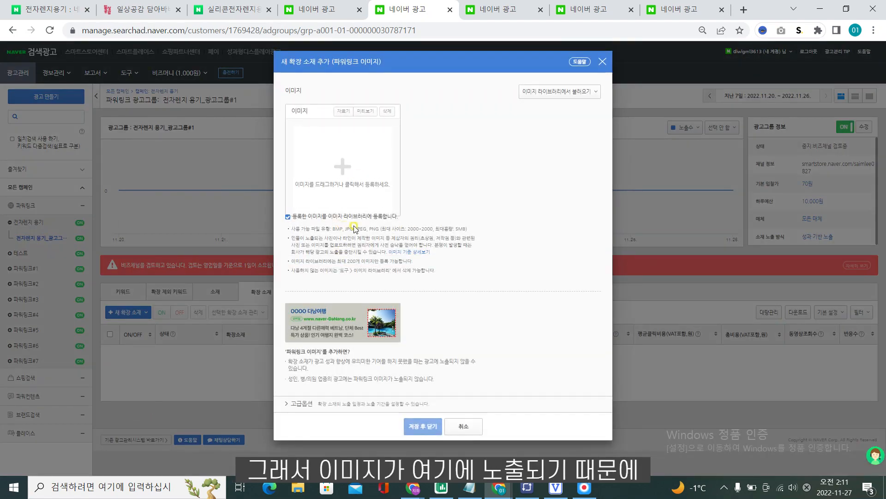
{"action": "left_click", "coordinate": [81, 11]}
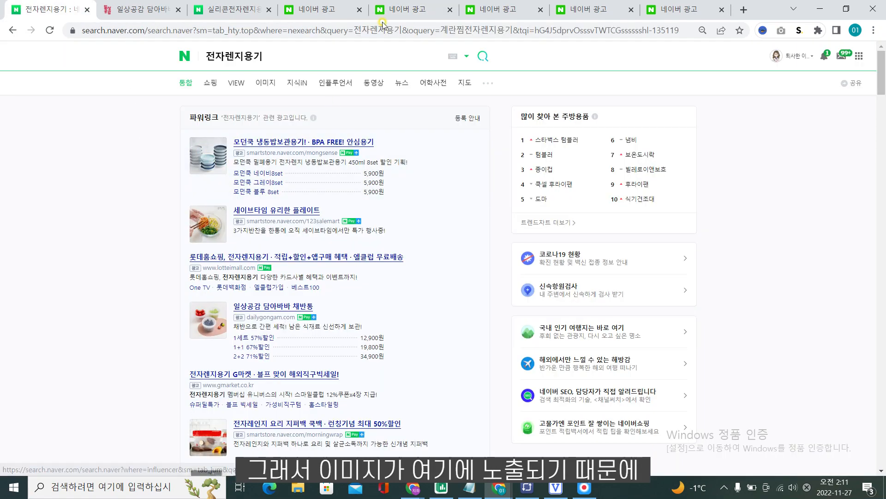
{"action": "left_click", "coordinate": [402, 10]}
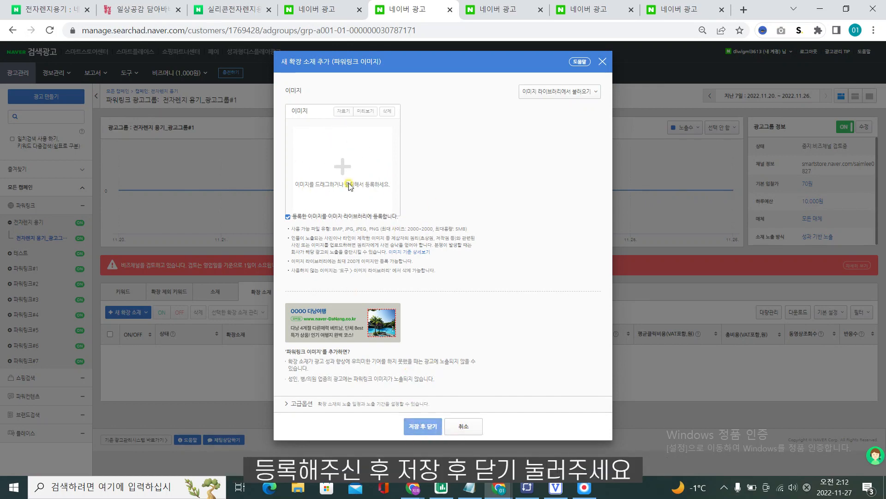
{"action": "left_click", "coordinate": [343, 167]}
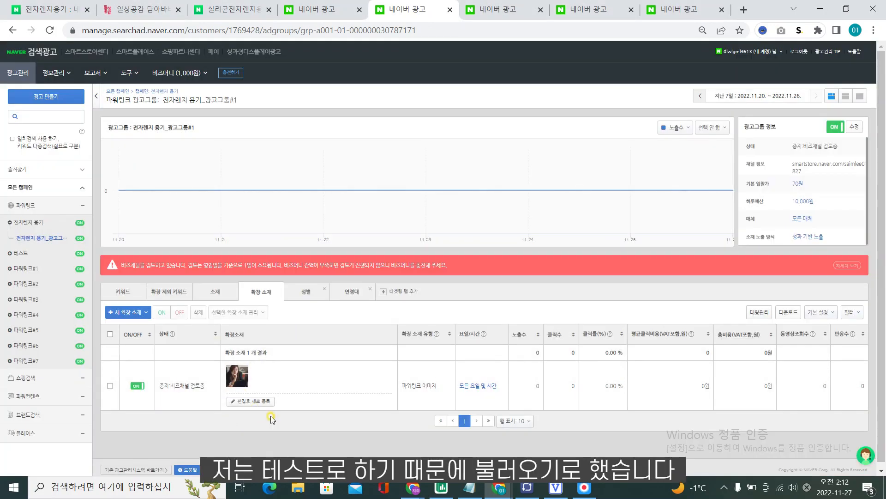
Start a 가격링크 extension creative and check where a competitor's price link leads in the 전자렌지용기 search results.
{"action": "left_click", "coordinate": [136, 314]}
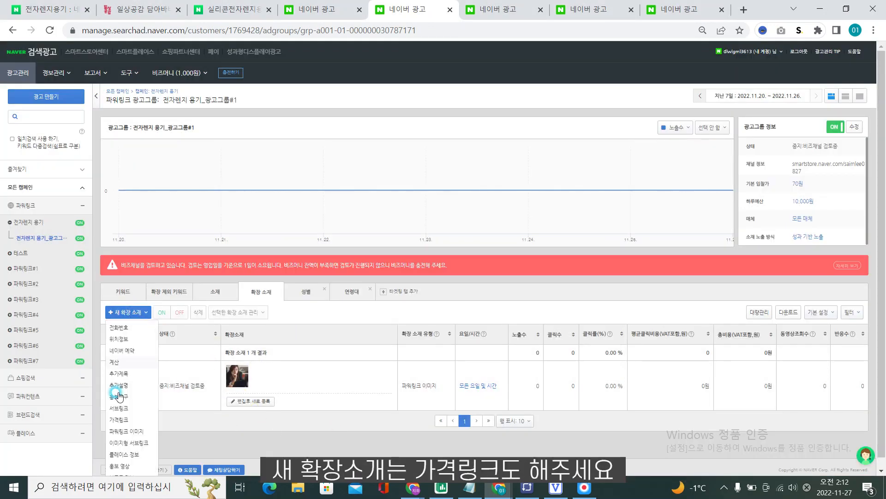
{"action": "left_click", "coordinate": [132, 423]}
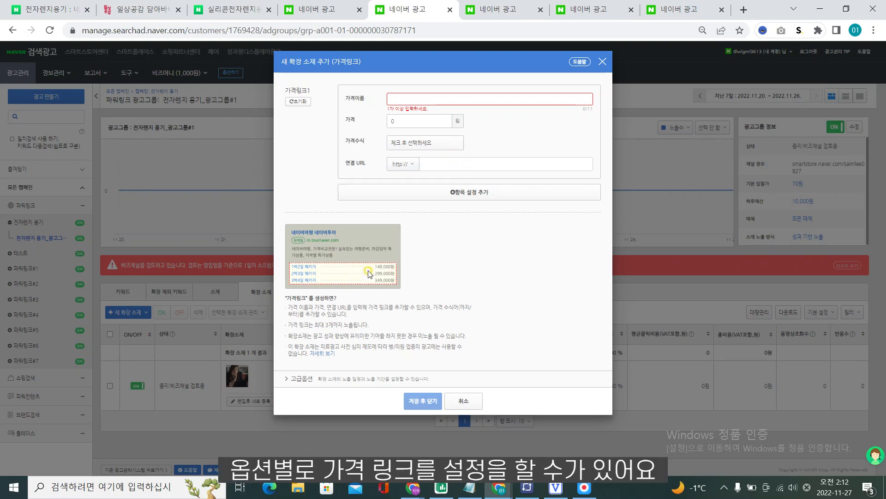
{"action": "left_click", "coordinate": [31, 13]}
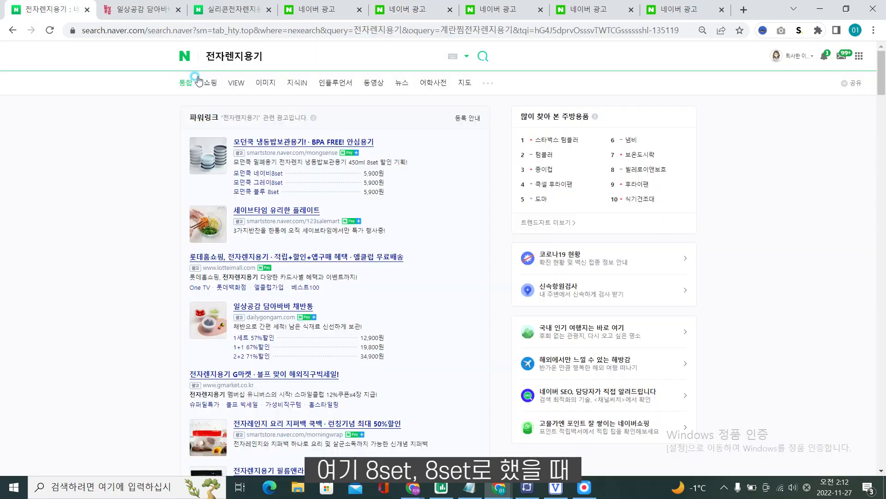
{"action": "left_click", "coordinate": [276, 175]}
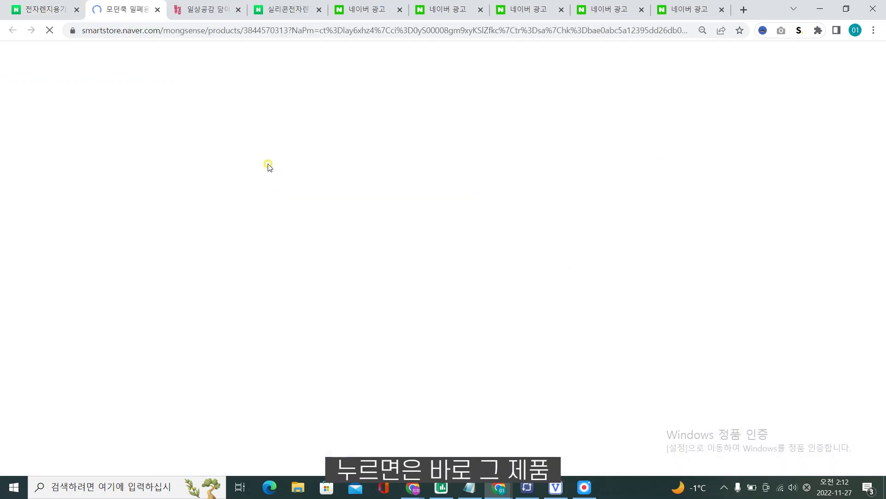
{"action": "left_click", "coordinate": [66, 6]}
{"action": "left_click", "coordinate": [441, 9]}
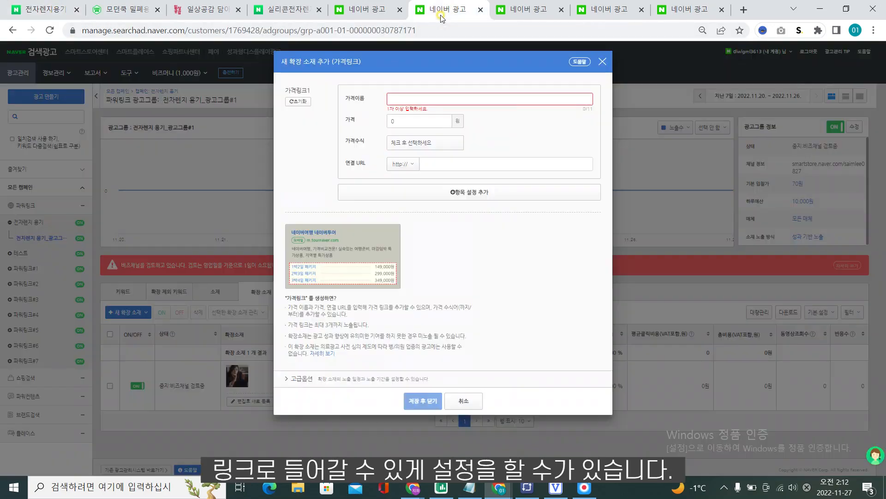
Fill in the first price link with the name 전자렌지 블루 and a price of 10,000 won.
{"action": "left_click", "coordinate": [463, 99]}
{"action": "type", "text": "지 블뤼"}
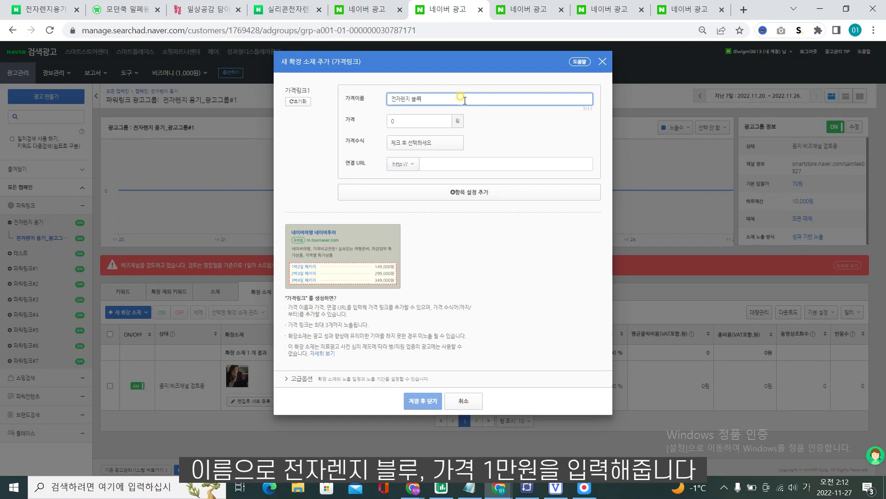
{"action": "key", "text": "Tab"}
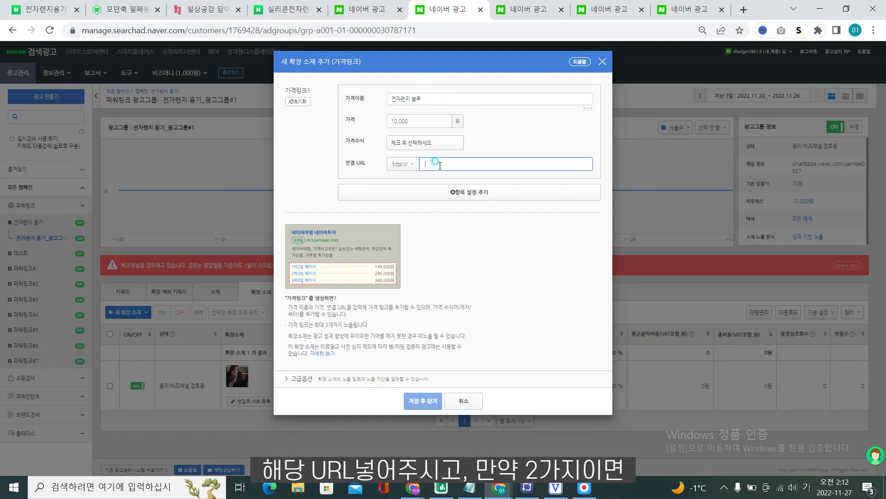
Add a second price link named 전자렌지 레드 at 15,000 won, and cancel the form without saving.
{"action": "left_click", "coordinate": [479, 191]}
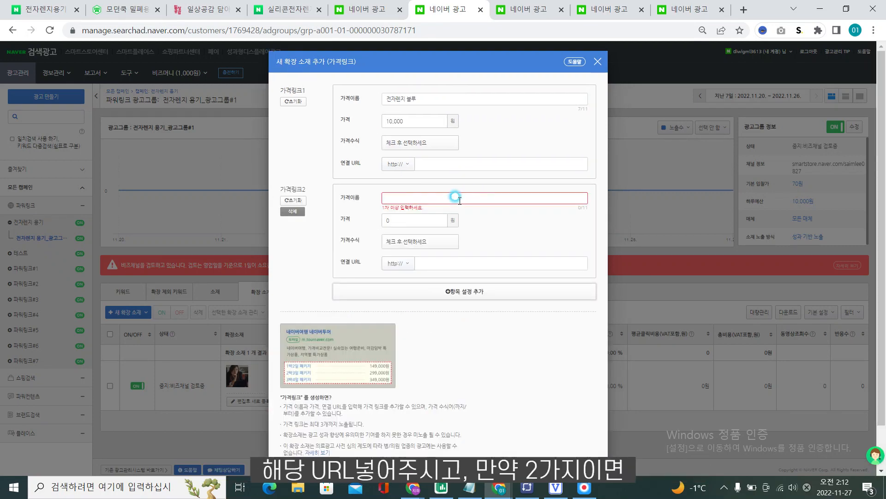
{"action": "left_click", "coordinate": [559, 197]}
{"action": "type", "text": "ㅈㅓㄴ"}
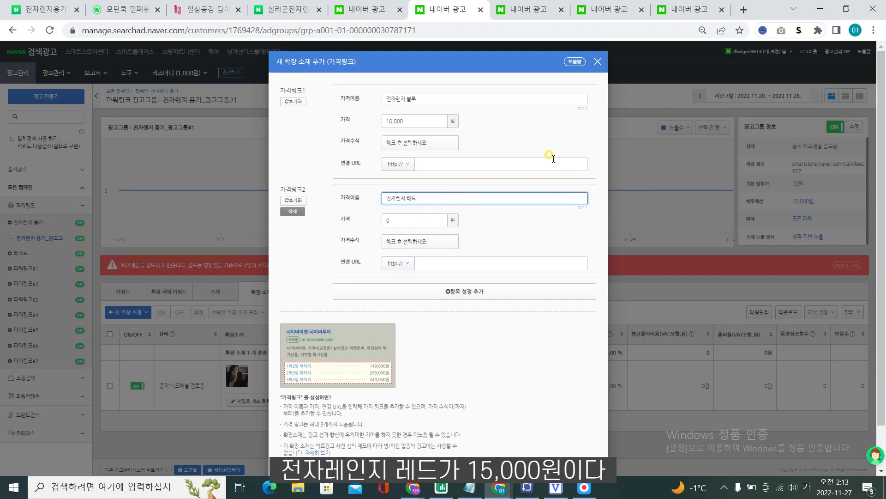
{"action": "left_click", "coordinate": [377, 220]}
{"action": "type", "text": "1"}
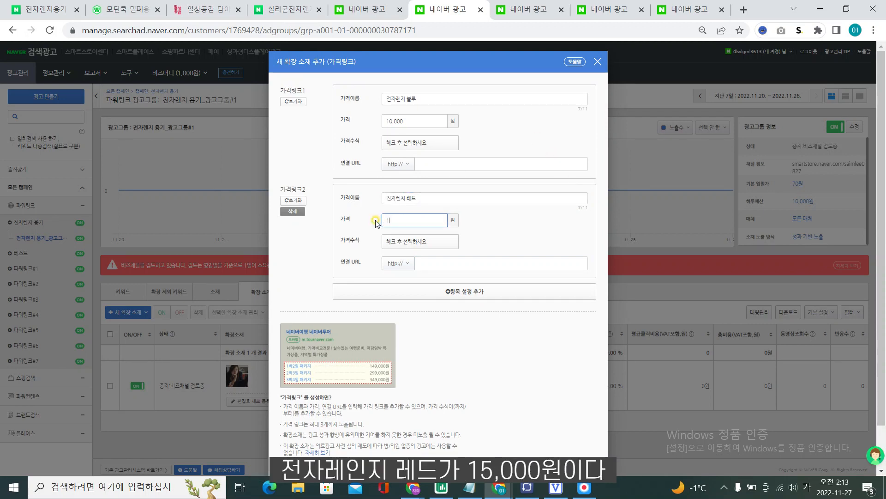
{"action": "type", "text": "50,000"}
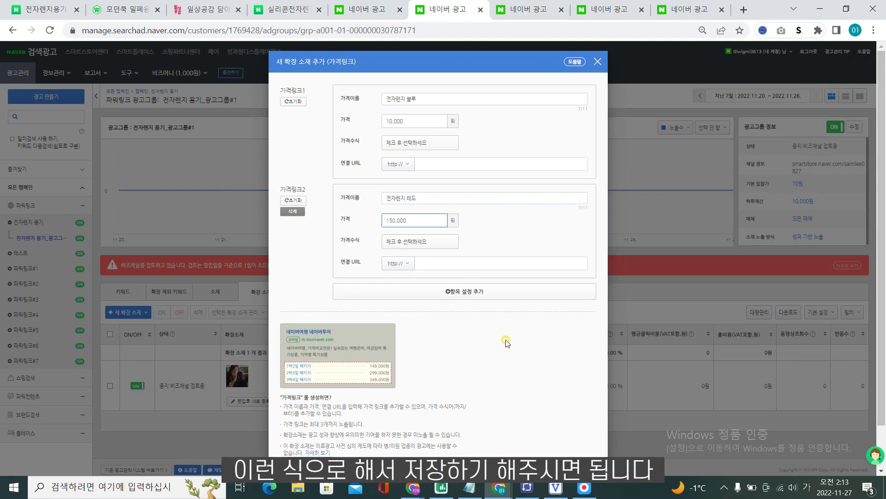
{"action": "left_click", "coordinate": [499, 345]}
{"action": "scroll", "coordinate": [414, 359], "scroll_direction": "down", "scroll_amount": 1}
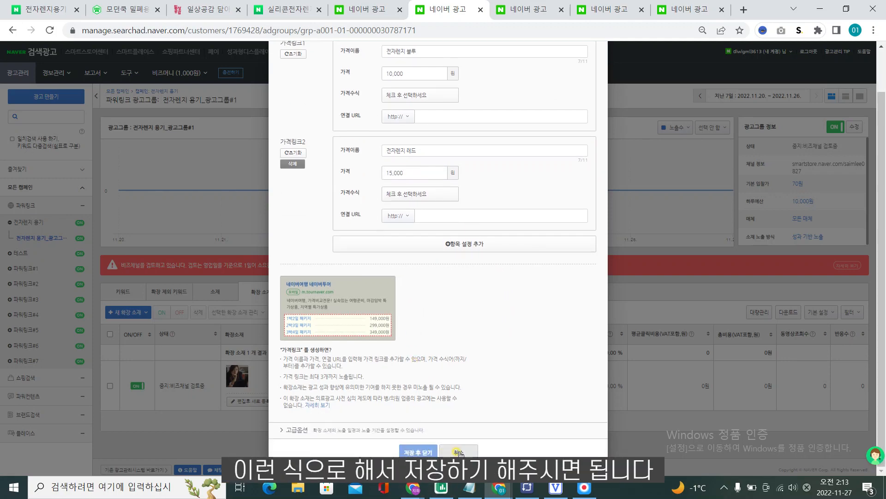
{"action": "left_click", "coordinate": [458, 452]}
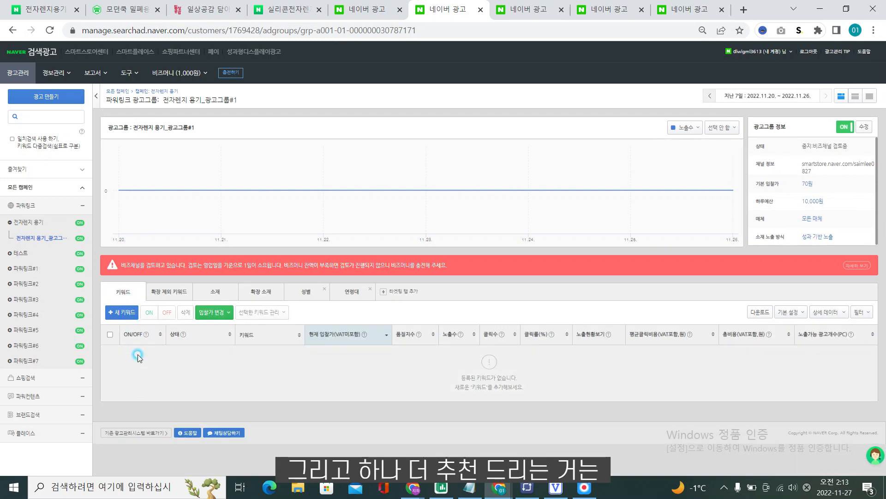
Start a new 홍보문구 extension creative for the ad group and look over the ads in the 전자렌지용기 search results.
{"action": "left_click", "coordinate": [261, 292]}
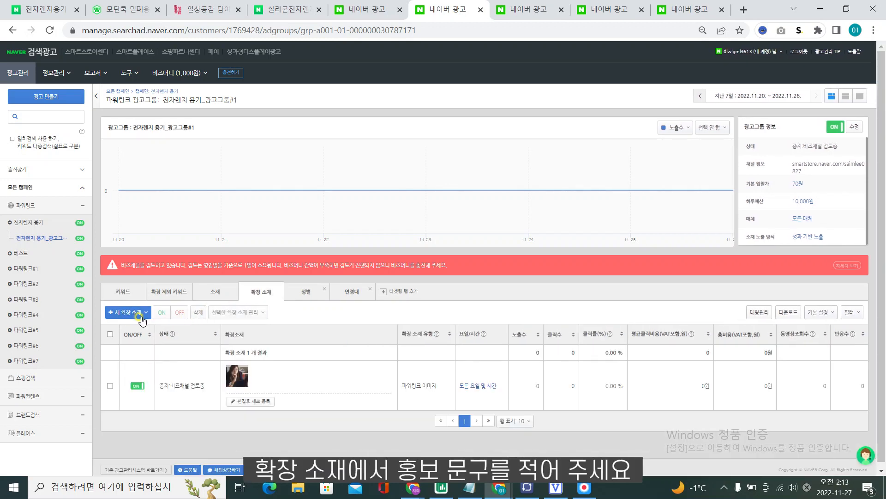
{"action": "left_click", "coordinate": [135, 314]}
{"action": "scroll", "coordinate": [139, 333], "scroll_direction": "down", "scroll_amount": 1}
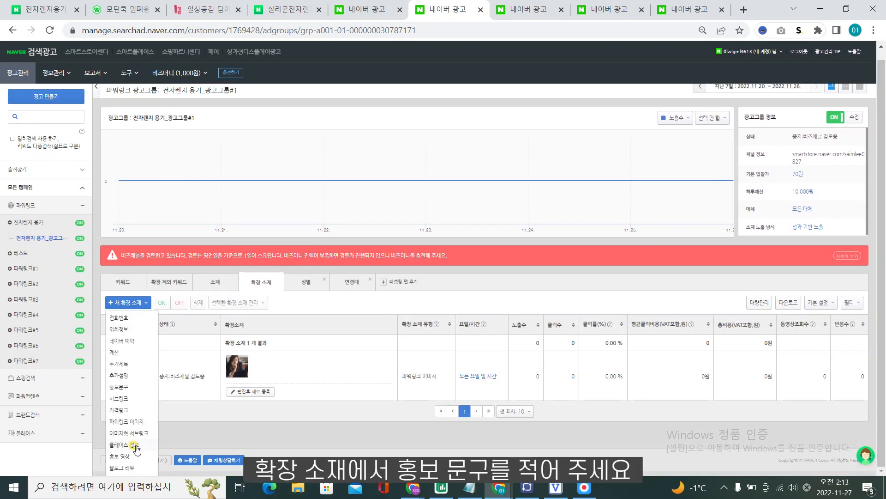
{"action": "left_click", "coordinate": [139, 396]}
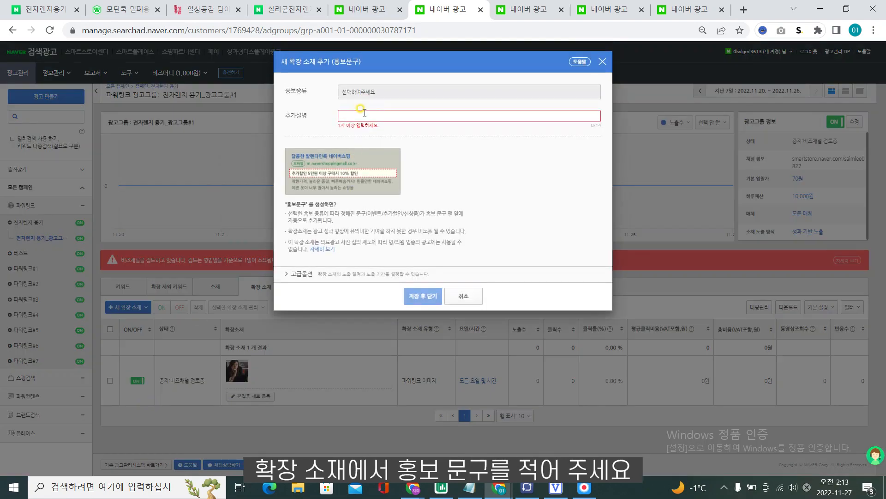
{"action": "left_click", "coordinate": [34, 10]}
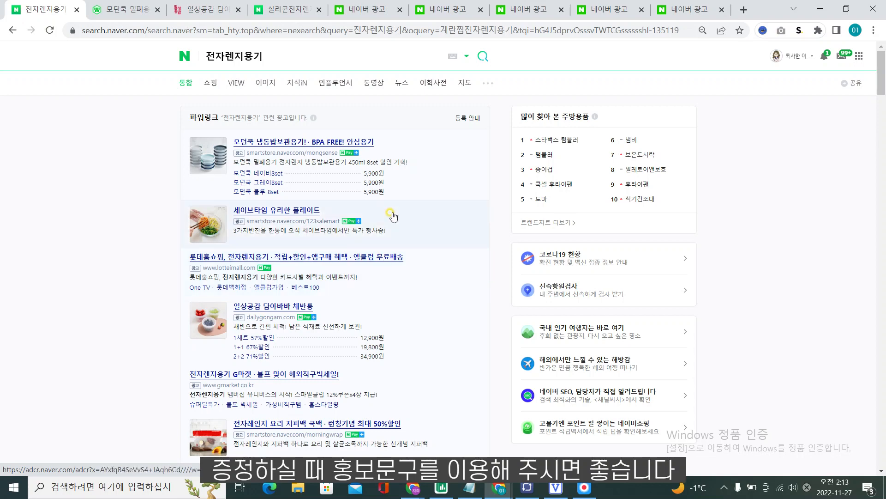
{"action": "left_click", "coordinate": [537, 9]}
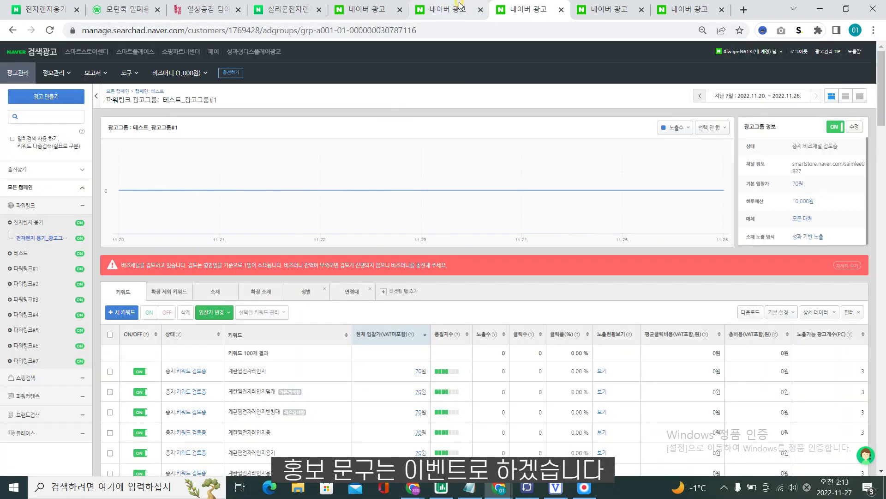
{"action": "left_click", "coordinate": [457, 9]}
Set the promotion type to 이벤트 with the description 런칭이벤트 1+1 and save the creative.
{"action": "left_click", "coordinate": [446, 101]}
{"action": "left_click", "coordinate": [415, 159]}
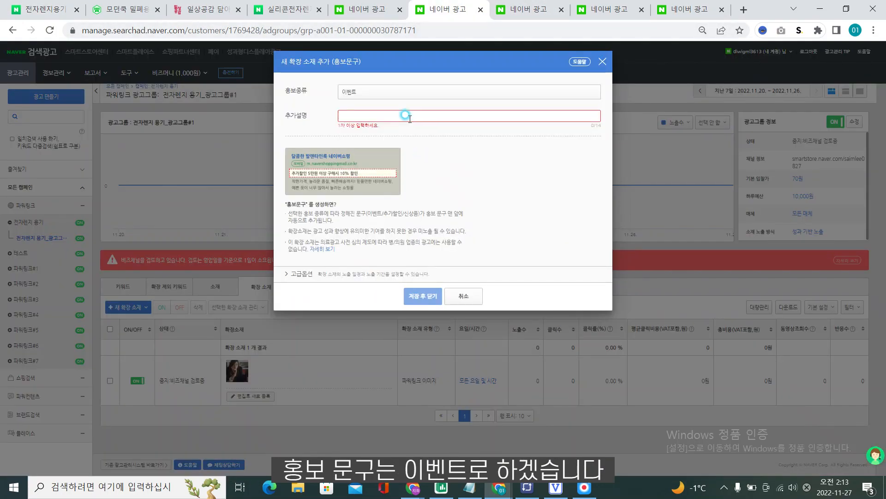
{"action": "left_click", "coordinate": [406, 116]}
{"action": "type", "text": "ㄹ"}
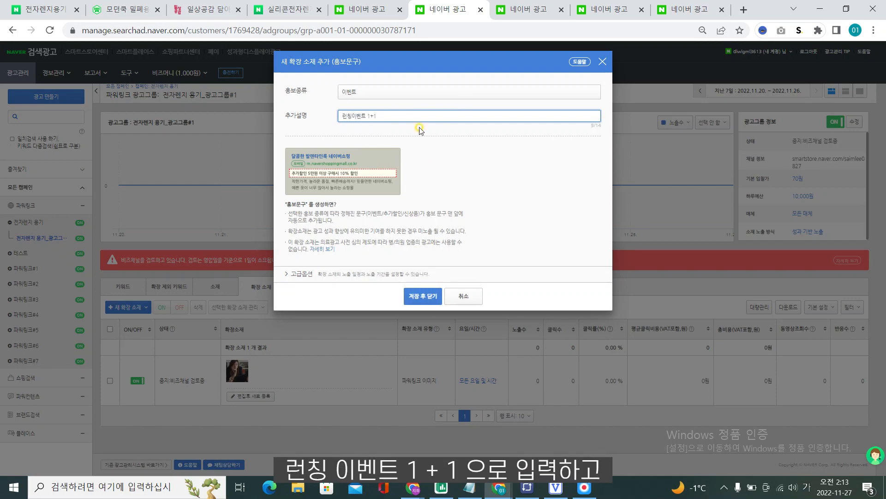
{"action": "left_click", "coordinate": [412, 298]}
{"action": "left_click", "coordinate": [410, 298]}
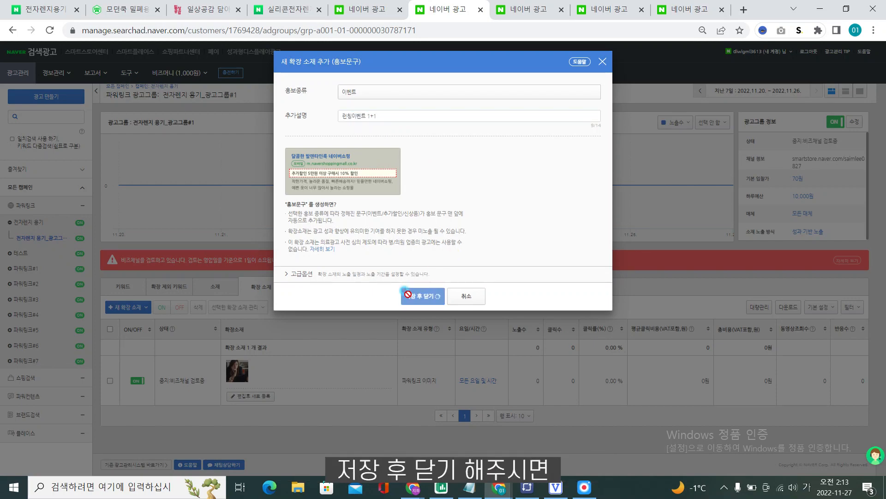
{"action": "scroll", "coordinate": [369, 329], "scroll_direction": "down", "scroll_amount": 1}
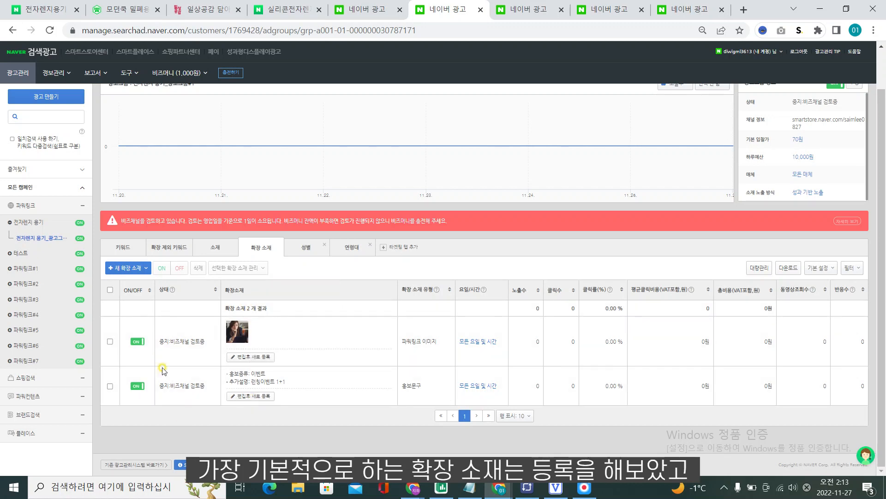
View the settings of a new 추가제목 extension creative and close the form without saving.
{"action": "left_click", "coordinate": [124, 268]}
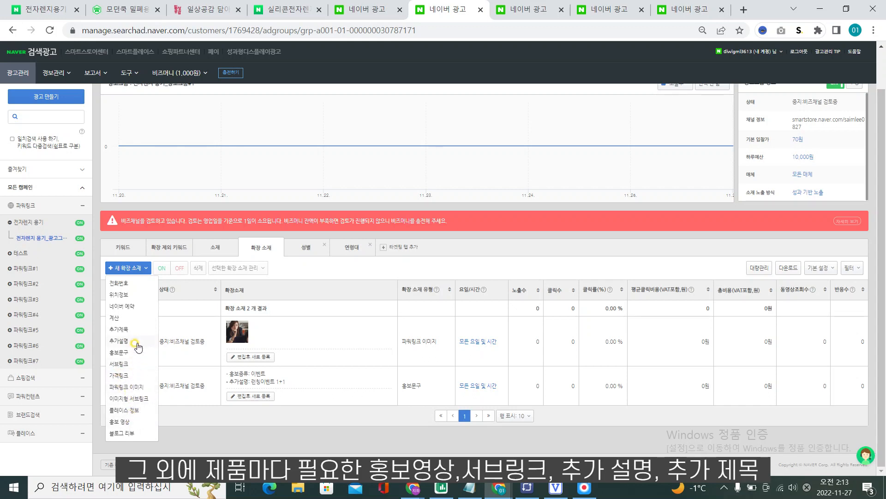
{"action": "left_click", "coordinate": [120, 329]}
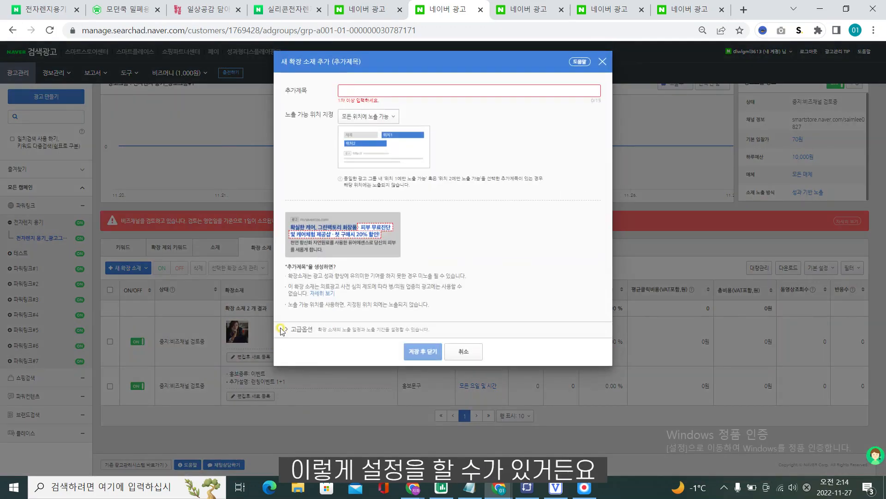
{"action": "left_click", "coordinate": [461, 352]}
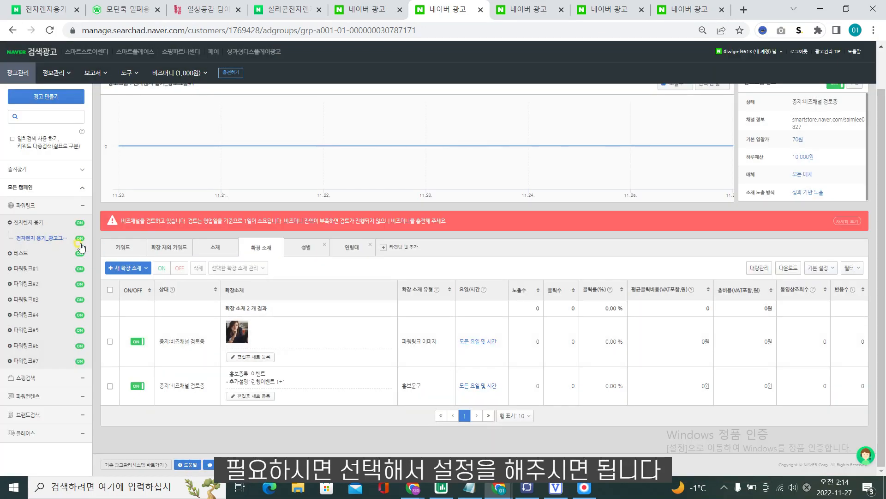